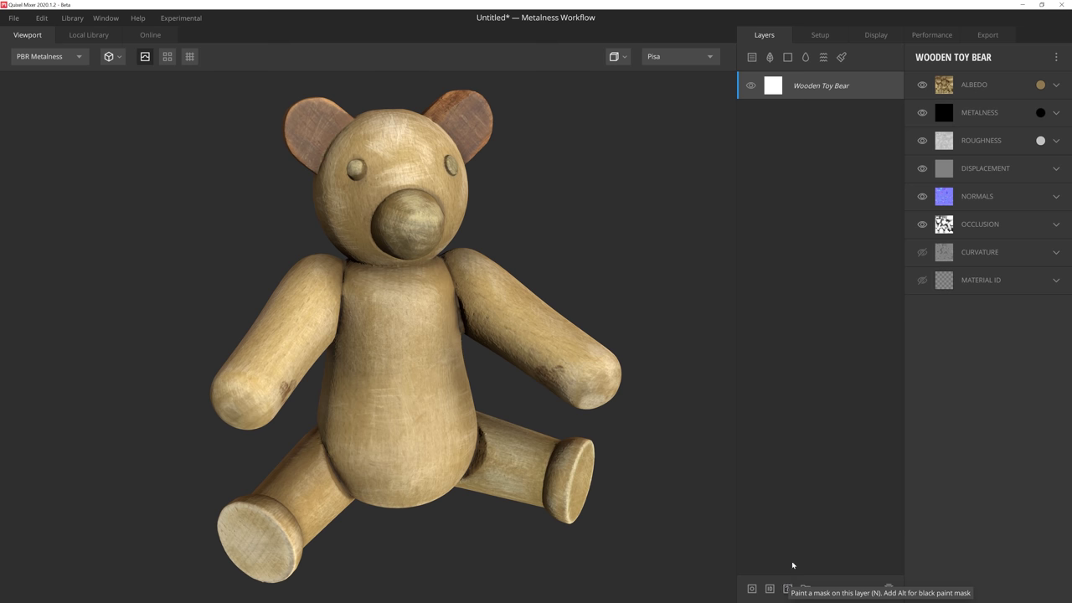
left_click(842, 57)
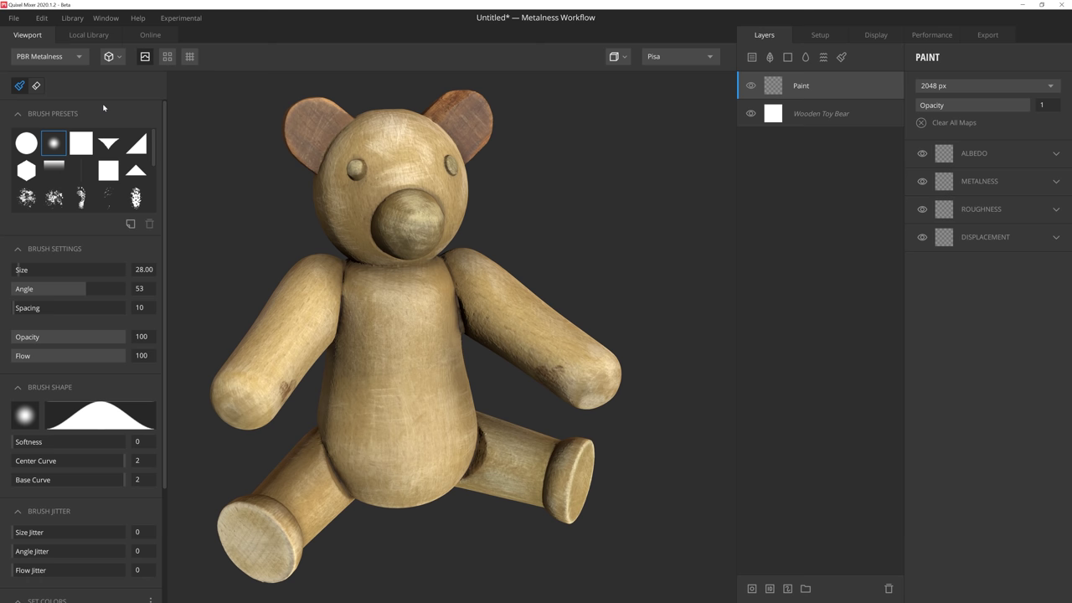
mouse_move(166, 104)
left_mouse_down()
mouse_move(159, 217)
mouse_move(165, 102)
left_mouse_up()
left_click(19, 86)
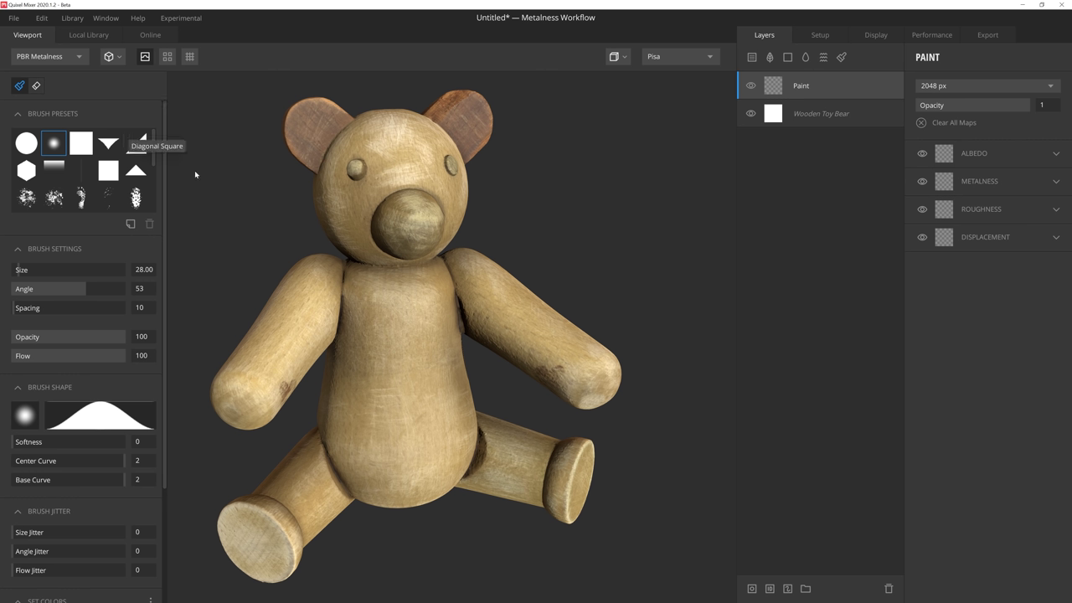
left_click_drag(371, 283, 416, 426)
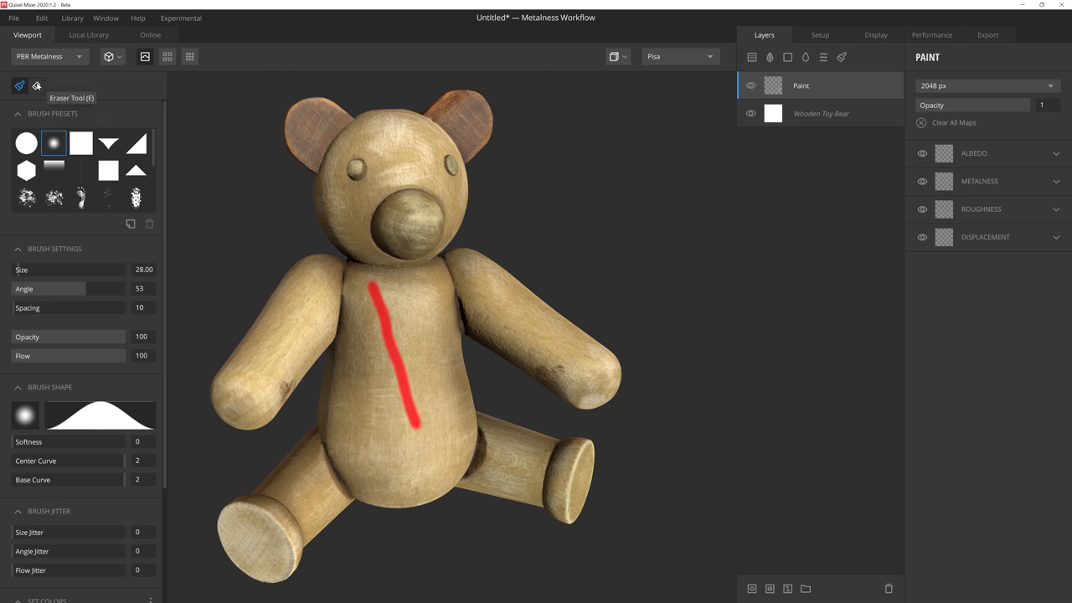
left_click(36, 85)
left_click_drag(373, 283, 423, 452)
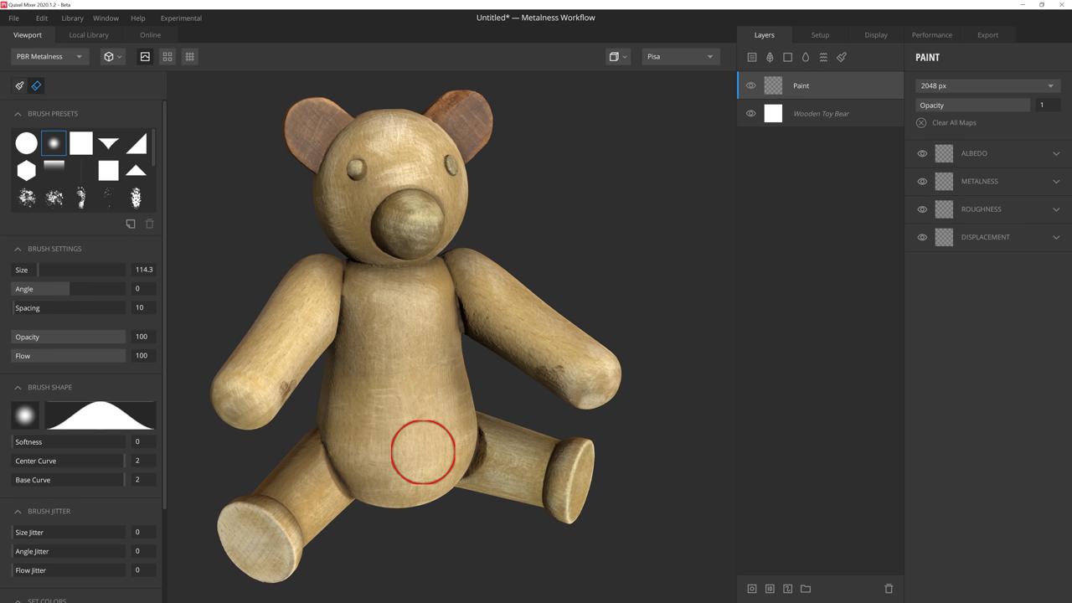
key("b")
left_click_drag(390, 292, 416, 429)
key("e")
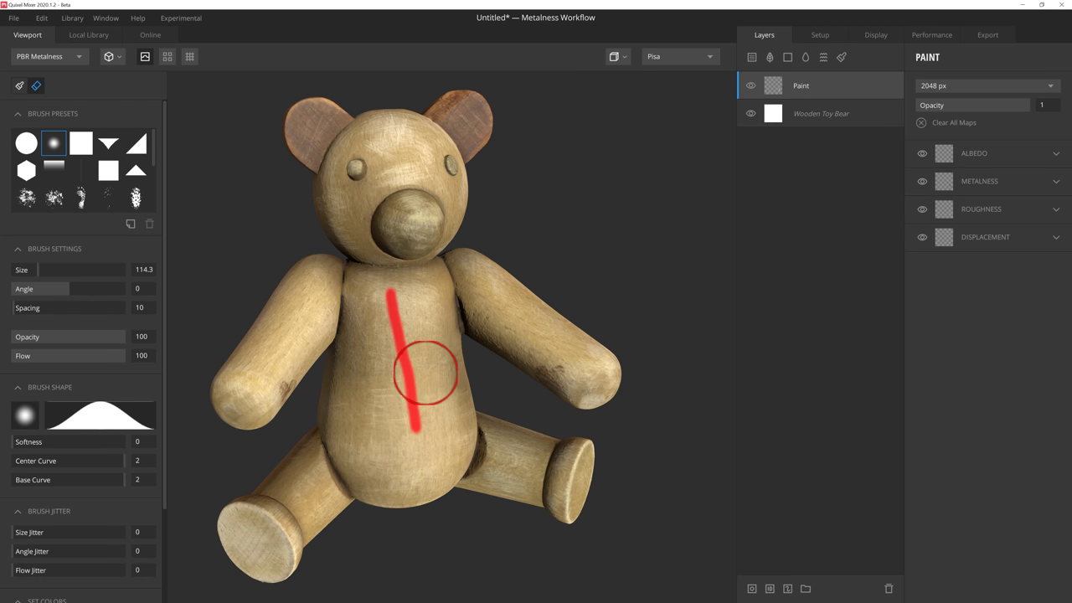
left_click_drag(390, 280, 408, 416)
key("b")
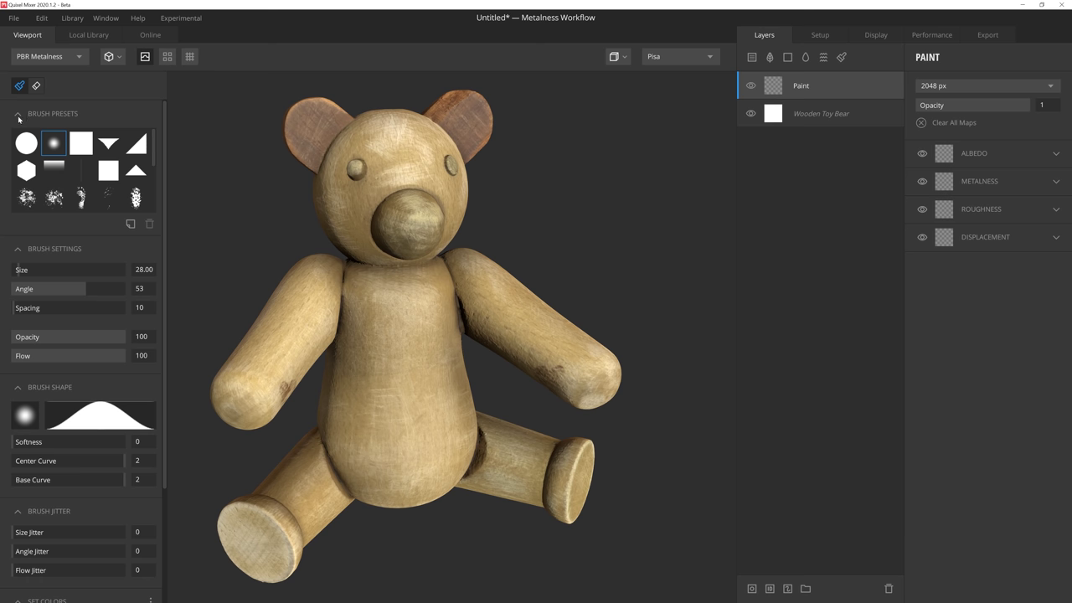
mouse_move(155, 139)
left_mouse_down()
mouse_move(155, 184)
mouse_move(153, 138)
left_mouse_up()
- Filter the online library to brushes, download the Blood Stain brush, and return to the bear viewport
left_click(147, 36)
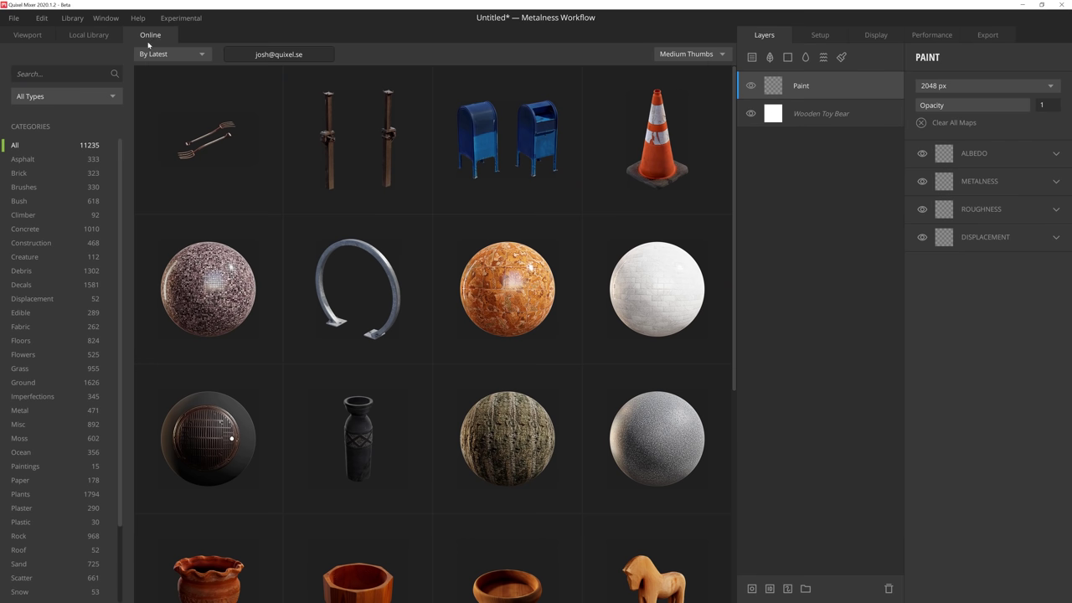
left_click(93, 97)
left_click(79, 145)
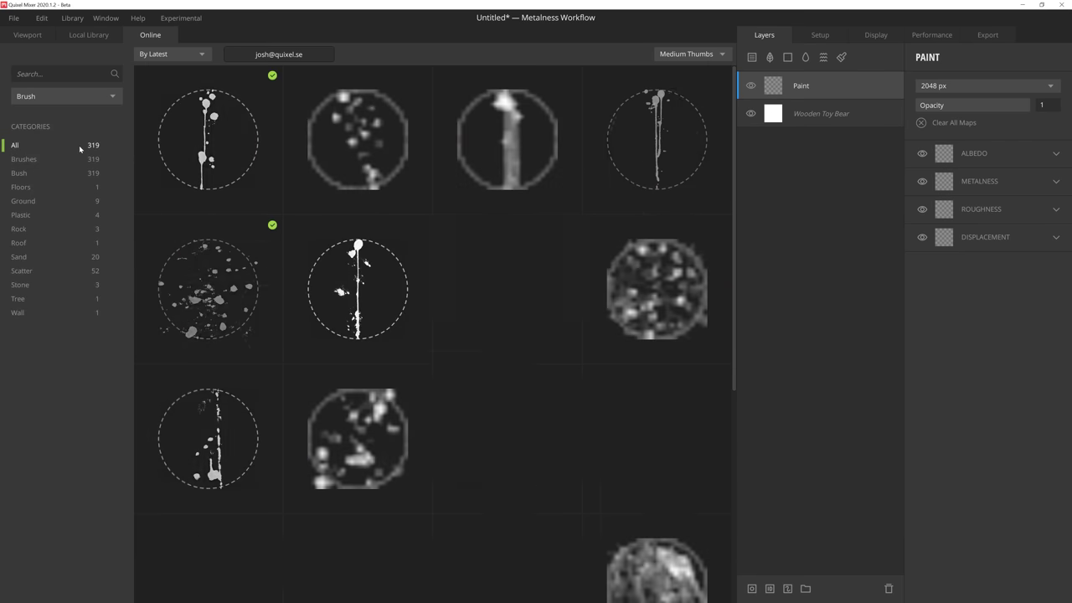
scroll(258, 198, "down", 10)
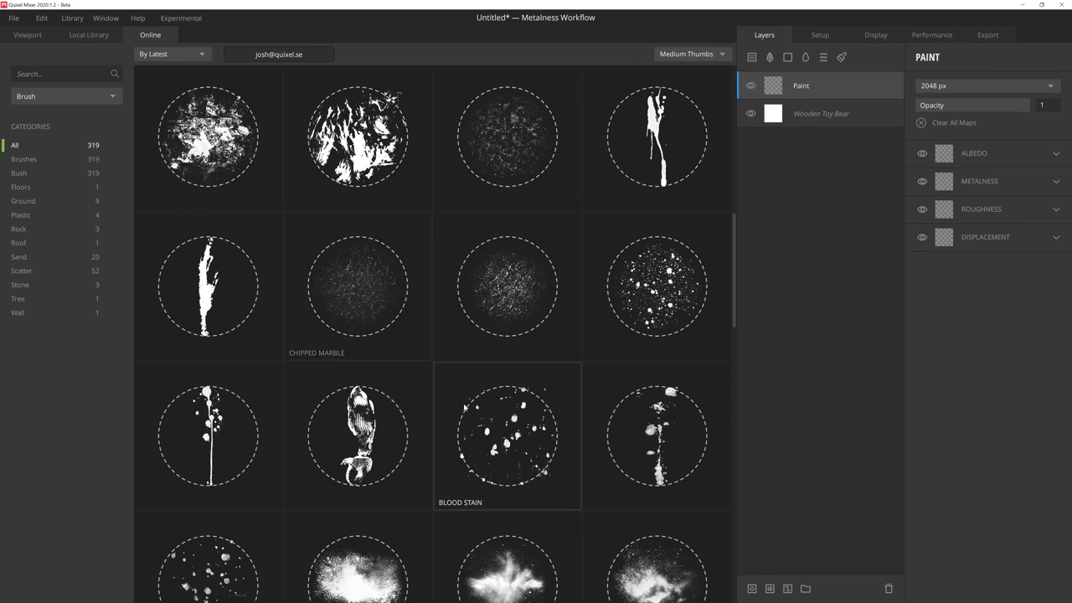
left_click(464, 407)
left_click(762, 465)
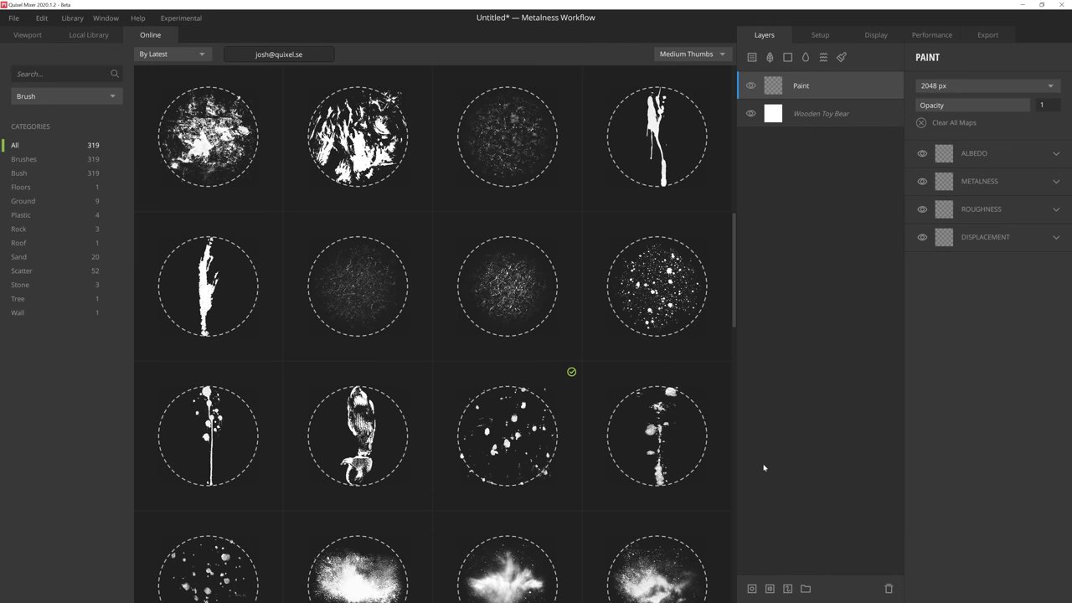
left_click(27, 34)
scroll(87, 184, "down", 5)
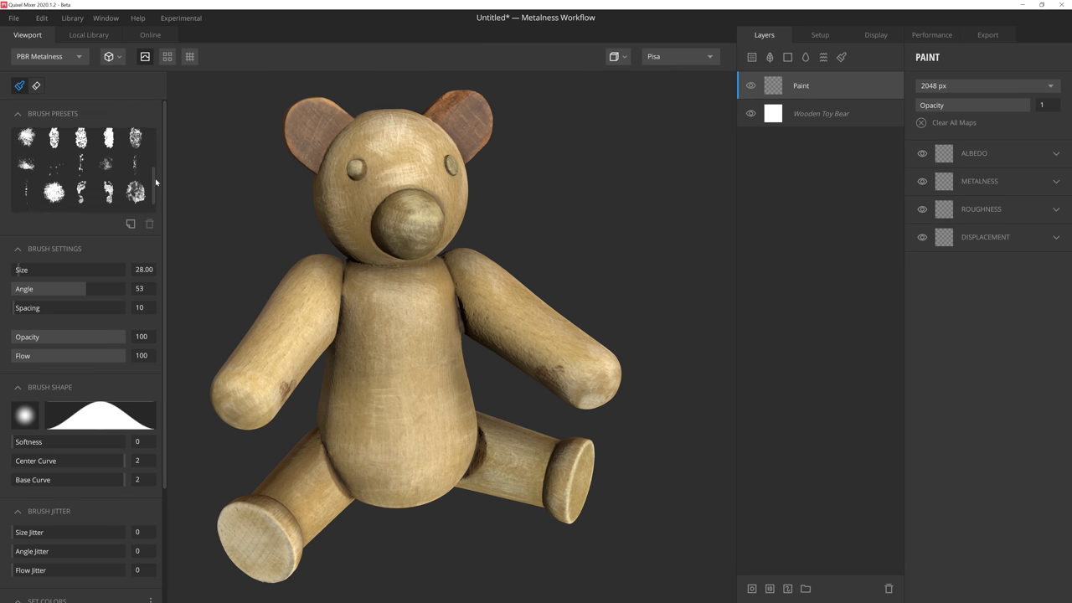
- Pick the scattered stain preset and test-stamp dabs on the chest at sizes between 72 and 228
left_click(87, 196)
left_click_drag(16, 269, 37, 270)
left_click(466, 345)
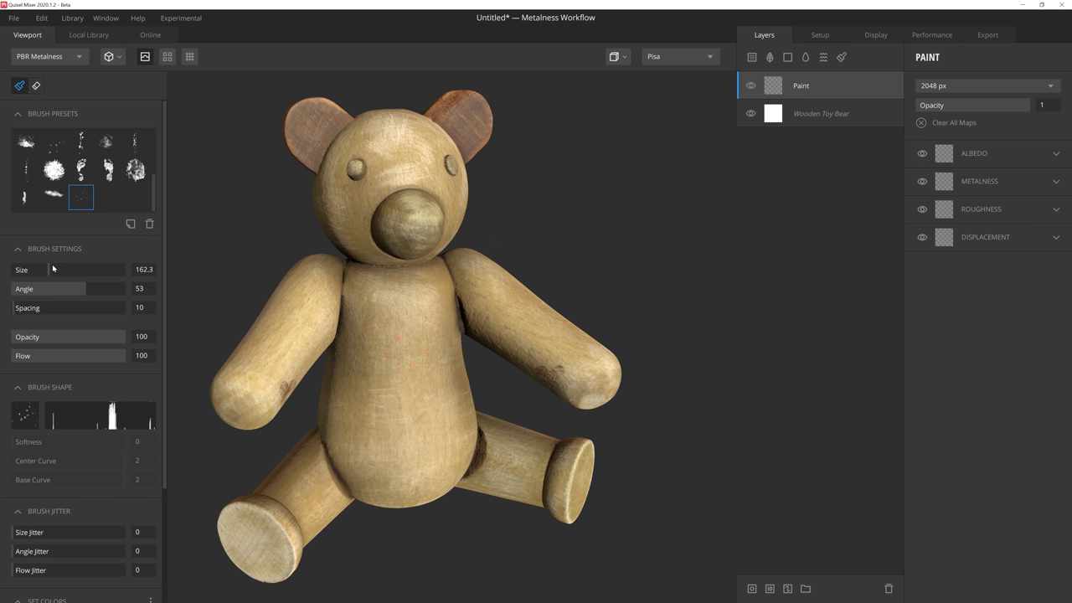
left_click_drag(52, 263, 66, 268)
mouse_move(347, 406)
left_mouse_down()
mouse_move(360, 373)
mouse_move(394, 352)
left_mouse_up()
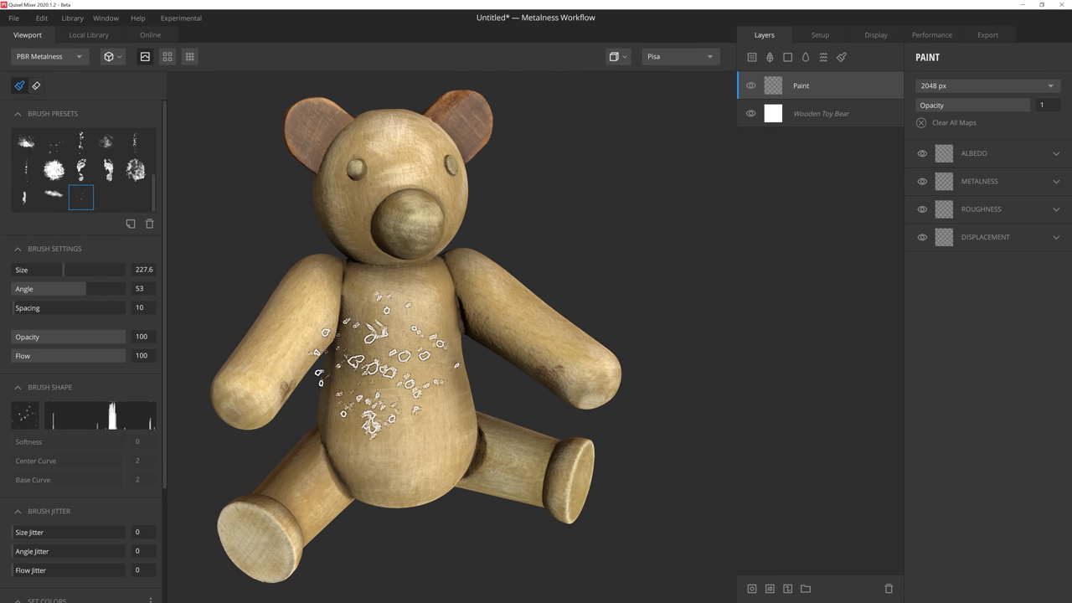
left_click_drag(84, 275, 28, 270)
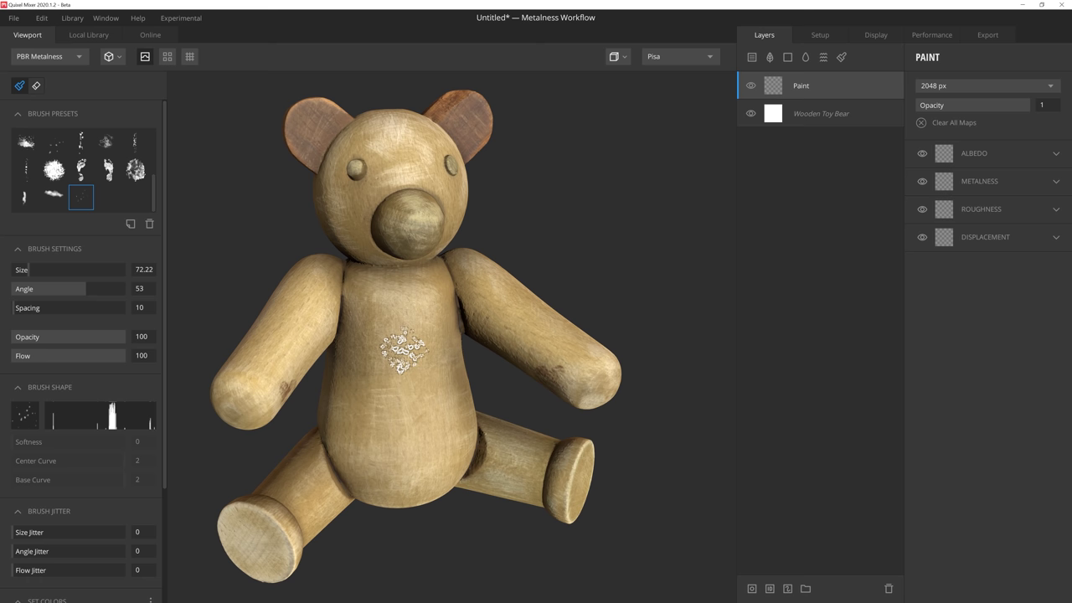
right_click_drag(403, 348, 478, 350, "ctrl")
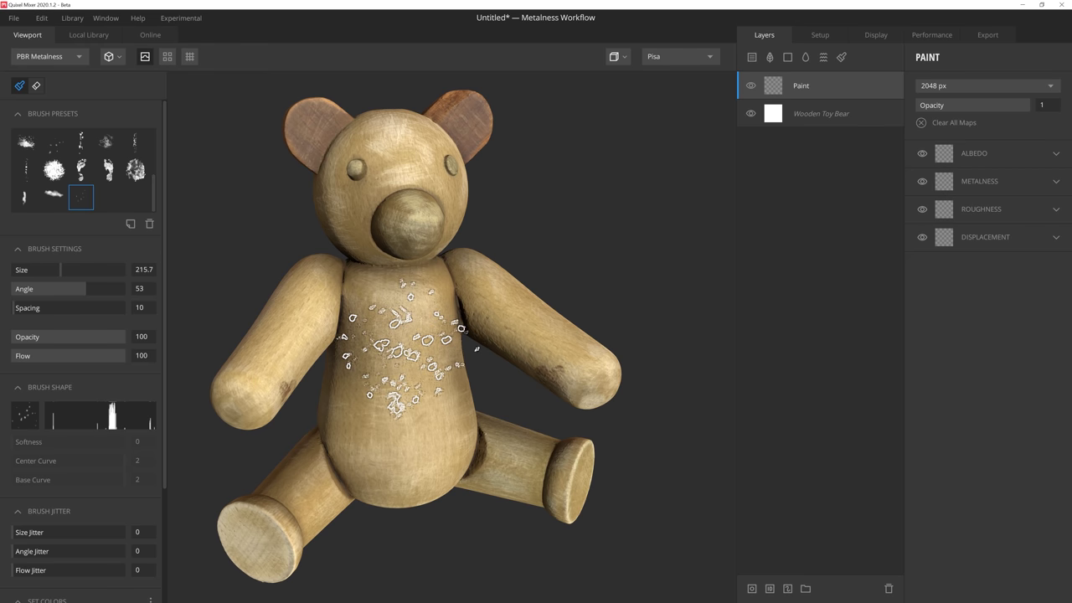
- Orbit around the bear, rotate the brush angle to 158, and stamp it over the chest
left_click_drag(389, 335, 348, 326, "alt")
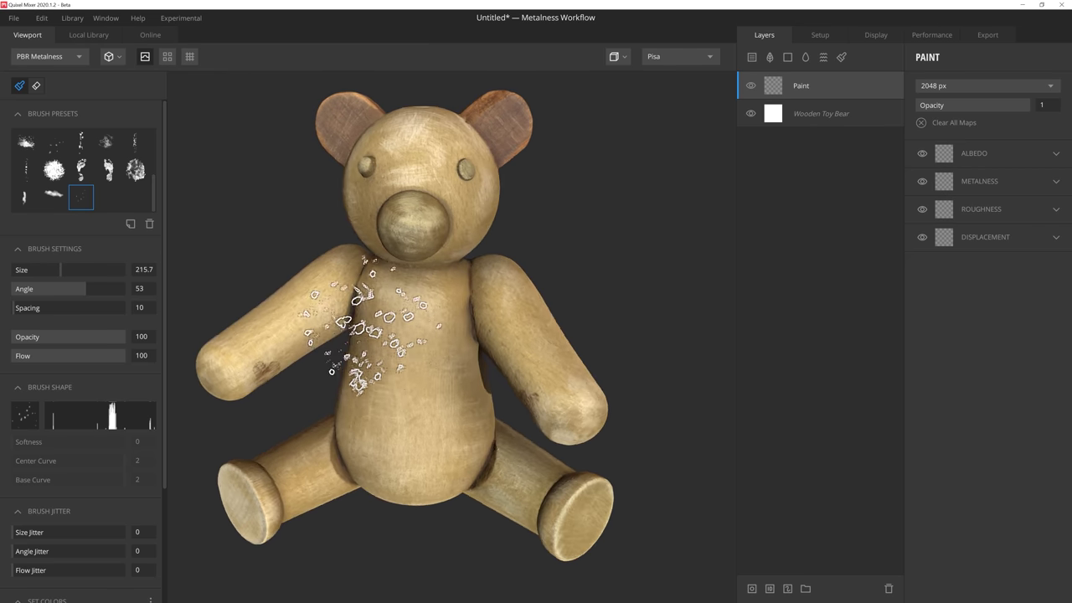
scroll(351, 339, "up", 5)
scroll(366, 351, "down", 5)
left_click_drag(383, 359, 394, 371, "alt")
scroll(395, 335, "up", 8)
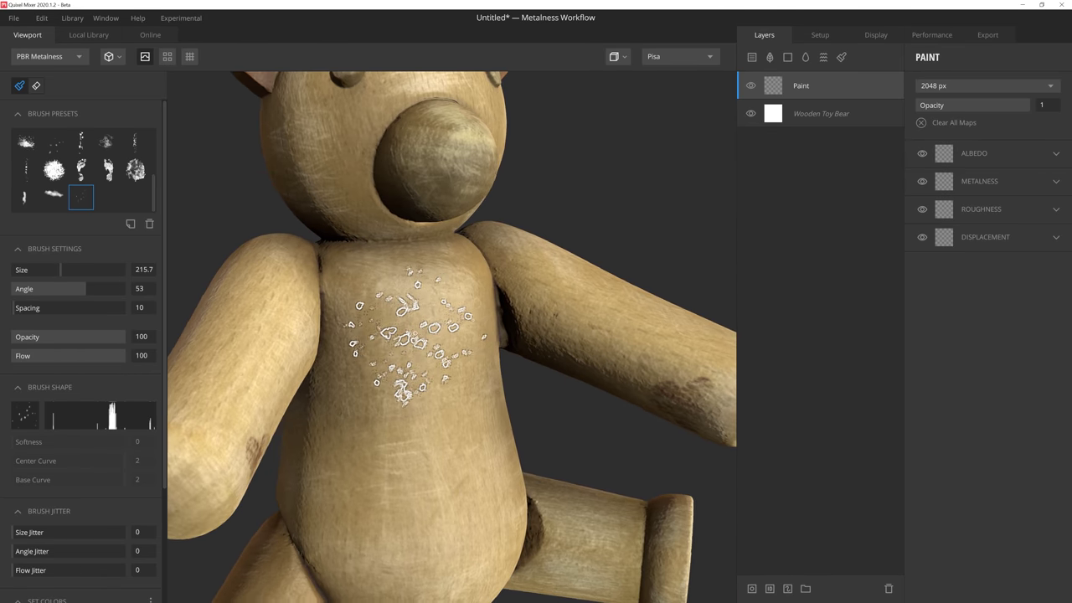
scroll(437, 335, "down", 8)
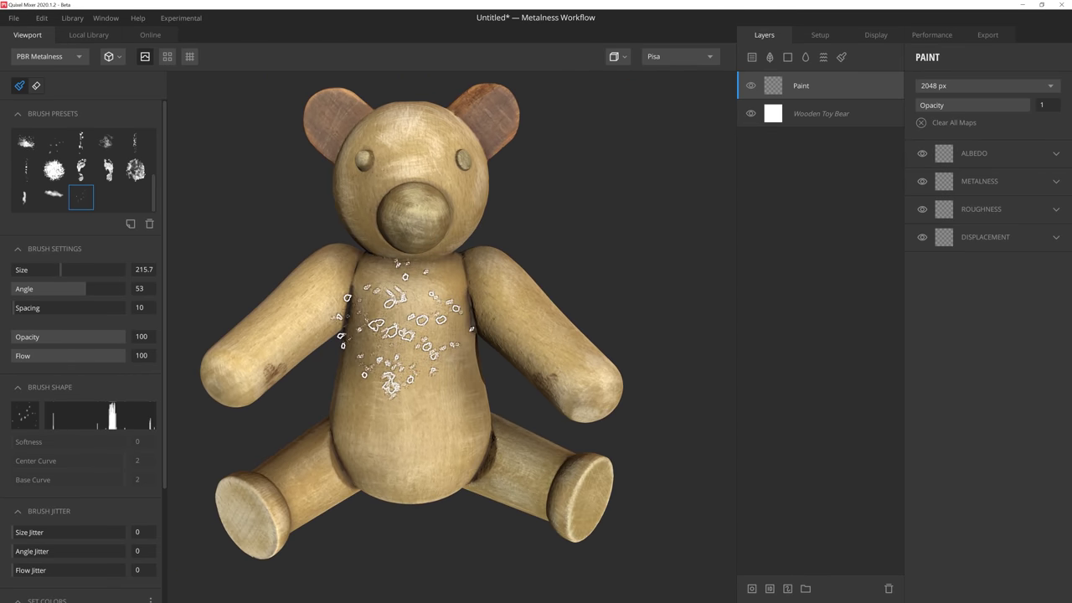
mouse_move(85, 288)
left_mouse_down()
mouse_move(30, 288)
mouse_move(100, 295)
left_mouse_up()
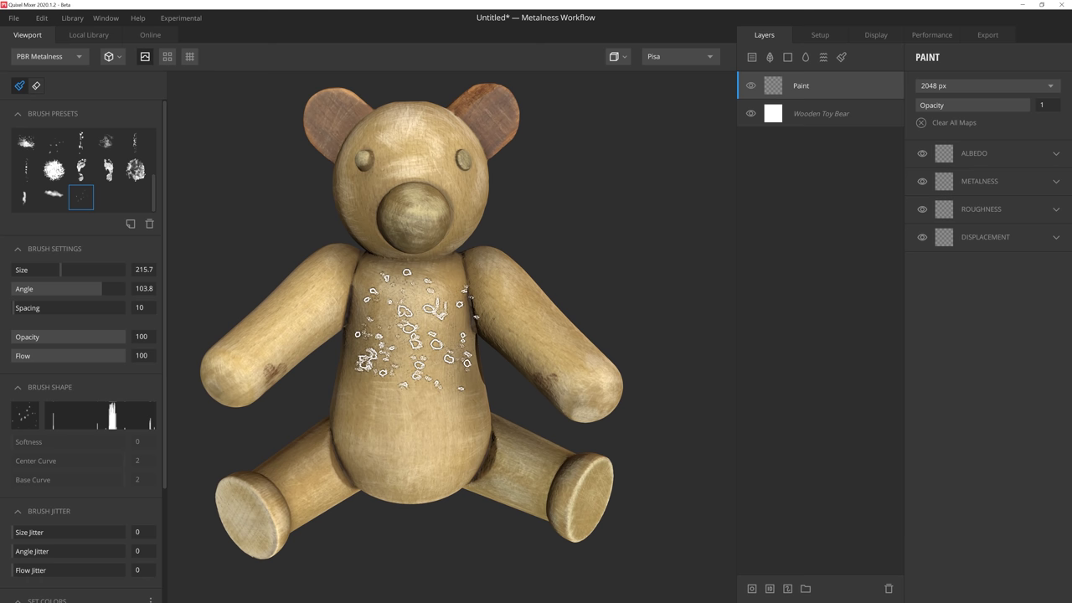
left_click_drag(414, 330, 318, 331, "ctrl")
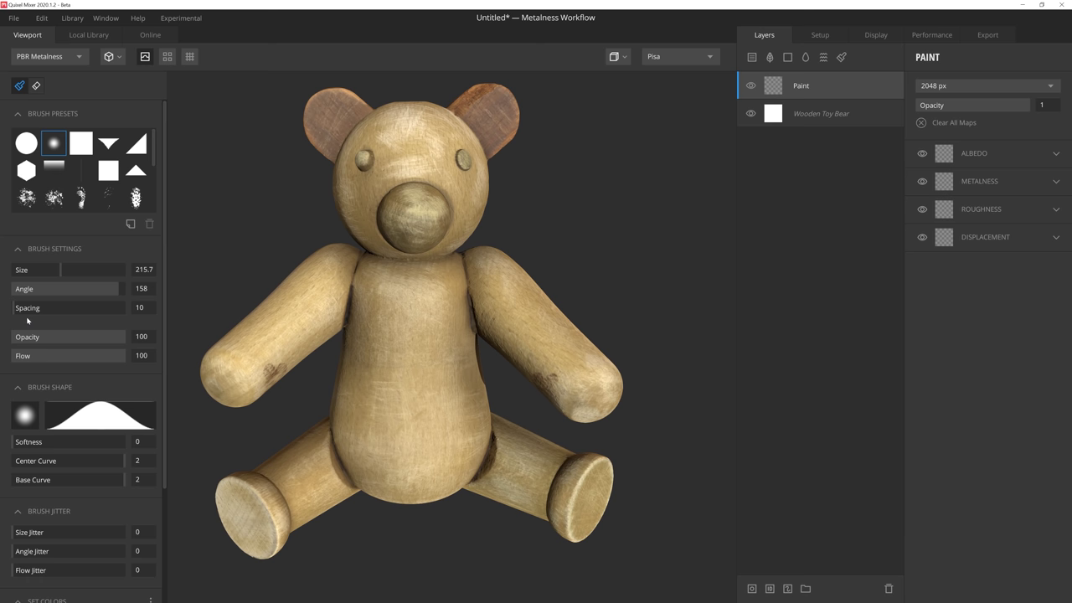
- Paint a thin red stroke, raise spacing to 251 for a dotted stroke, then undo both with Ctrl+Z
mouse_move(407, 301)
left_mouse_down("ctrl")
mouse_move(411, 276)
mouse_move(439, 423)
left_mouse_up("ctrl")
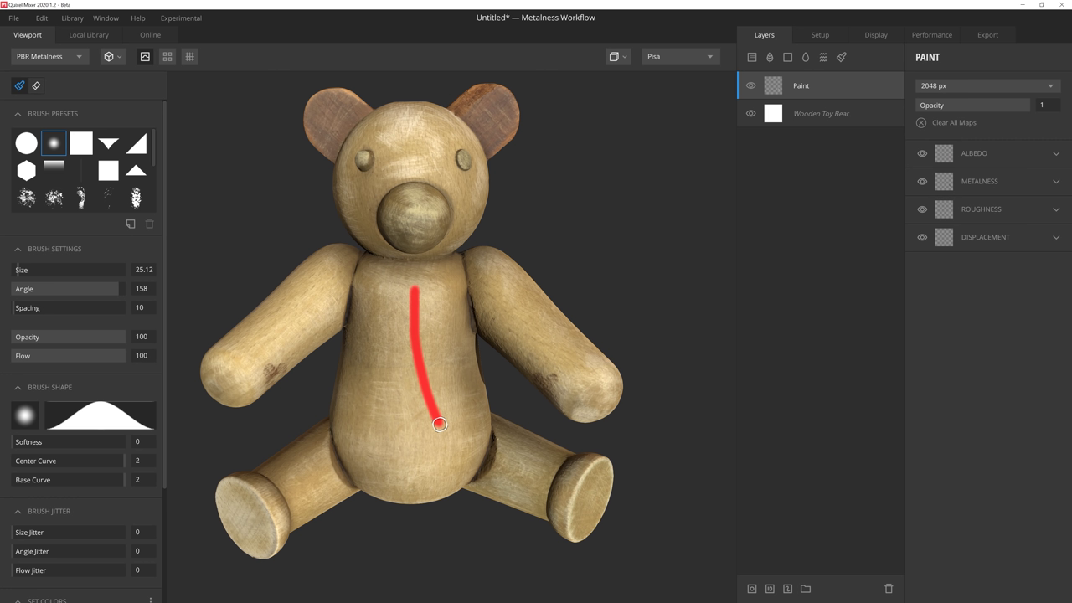
left_click(41, 308)
mouse_move(383, 287)
left_mouse_down()
mouse_move(385, 344)
mouse_move(418, 432)
left_mouse_up()
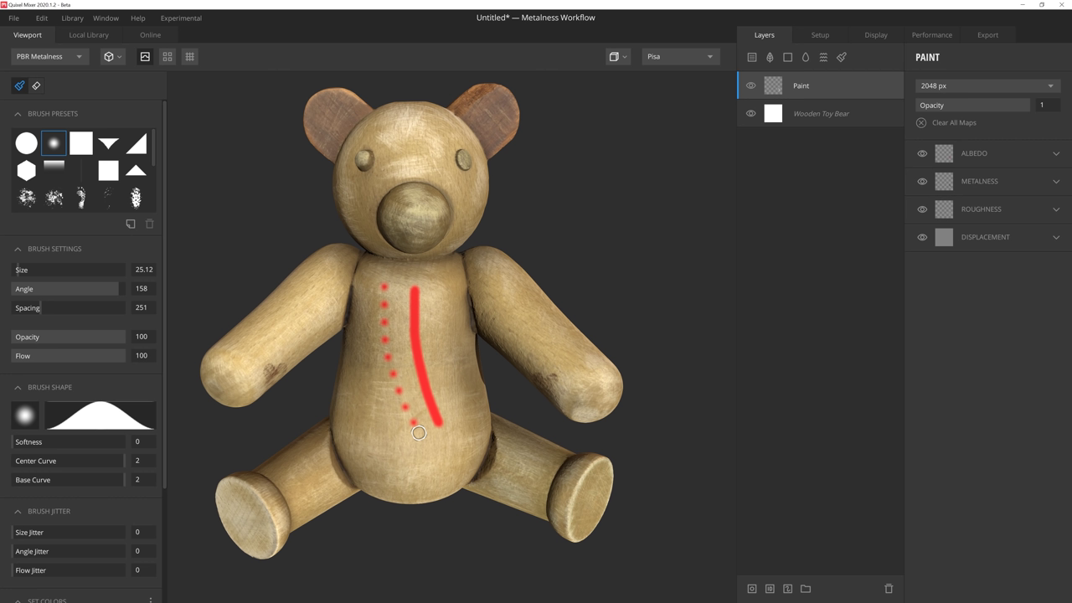
key("ctrl+z")
key("ctrl+z")
key("ctrl+z")
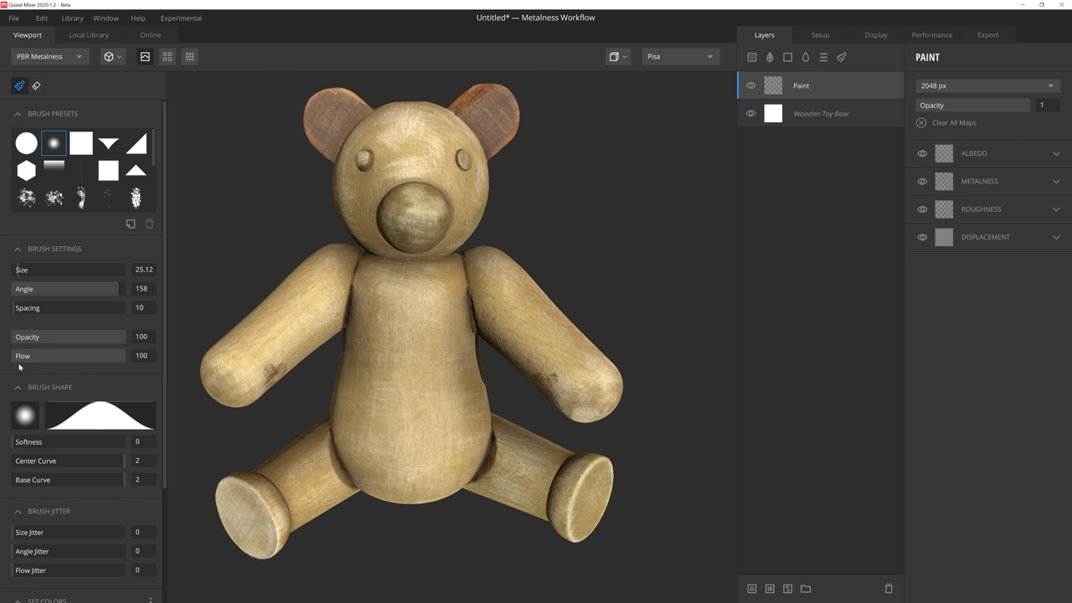
- Test red paint at opacity 40 on the chest, then full opacity, flow 15 on belly, arm and shoulder
left_click_drag(122, 338, 57, 337)
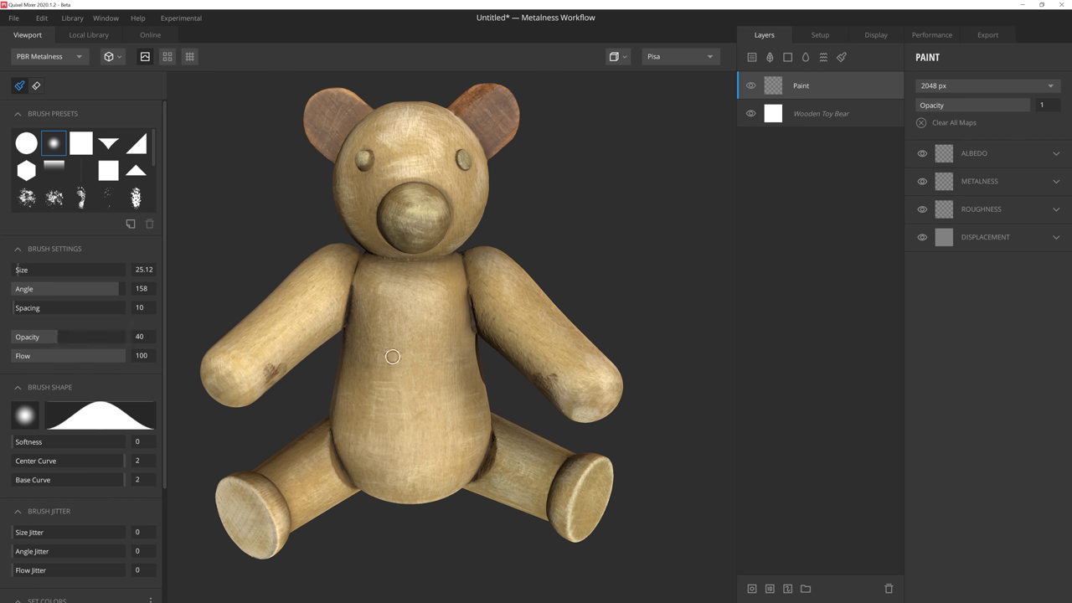
mouse_move(421, 333)
left_mouse_down()
mouse_move(420, 387)
mouse_move(398, 318)
mouse_move(423, 379)
mouse_move(397, 341)
mouse_move(400, 325)
mouse_move(427, 358)
mouse_move(420, 370)
mouse_move(400, 319)
mouse_move(399, 380)
mouse_move(423, 344)
mouse_move(388, 378)
mouse_move(435, 358)
mouse_move(406, 330)
mouse_move(389, 372)
mouse_move(419, 356)
mouse_move(381, 370)
left_mouse_up()
left_click_drag(57, 337, 31, 355)
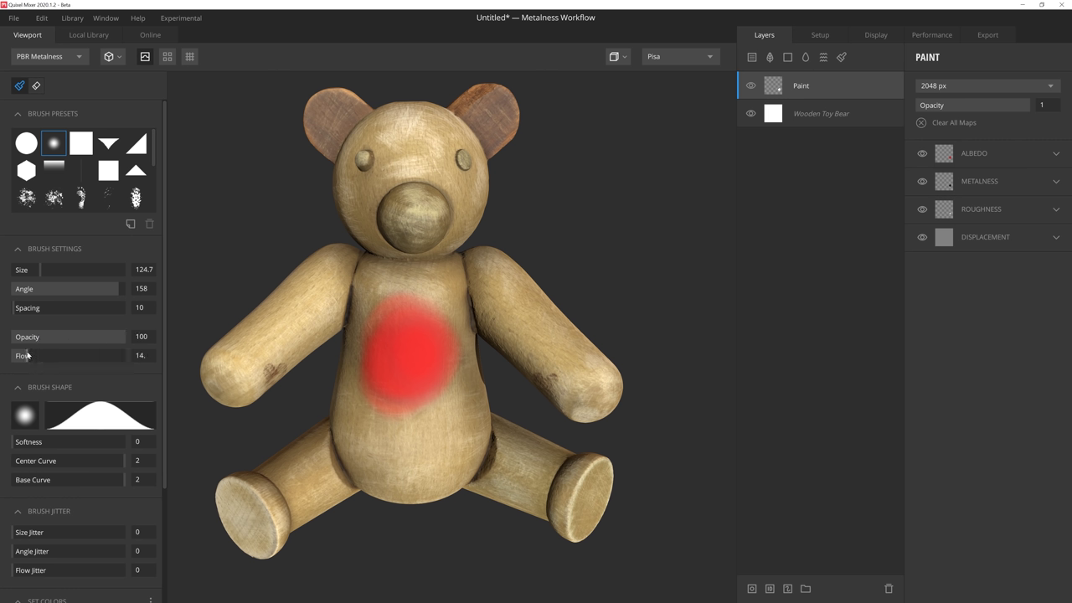
mouse_move(406, 462)
left_mouse_down()
mouse_move(433, 470)
mouse_move(408, 457)
left_mouse_up()
mouse_move(539, 335)
left_mouse_down()
mouse_move(518, 329)
mouse_move(528, 316)
mouse_move(534, 328)
left_mouse_up()
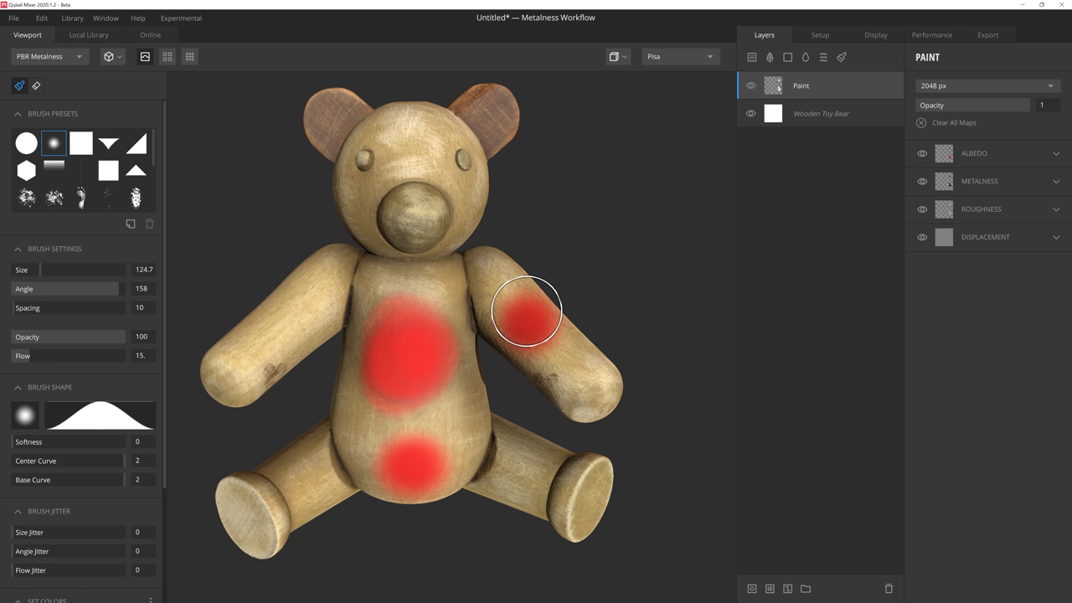
left_click(525, 311)
mouse_move(347, 292)
left_mouse_down()
mouse_move(346, 274)
mouse_move(347, 304)
left_mouse_up()
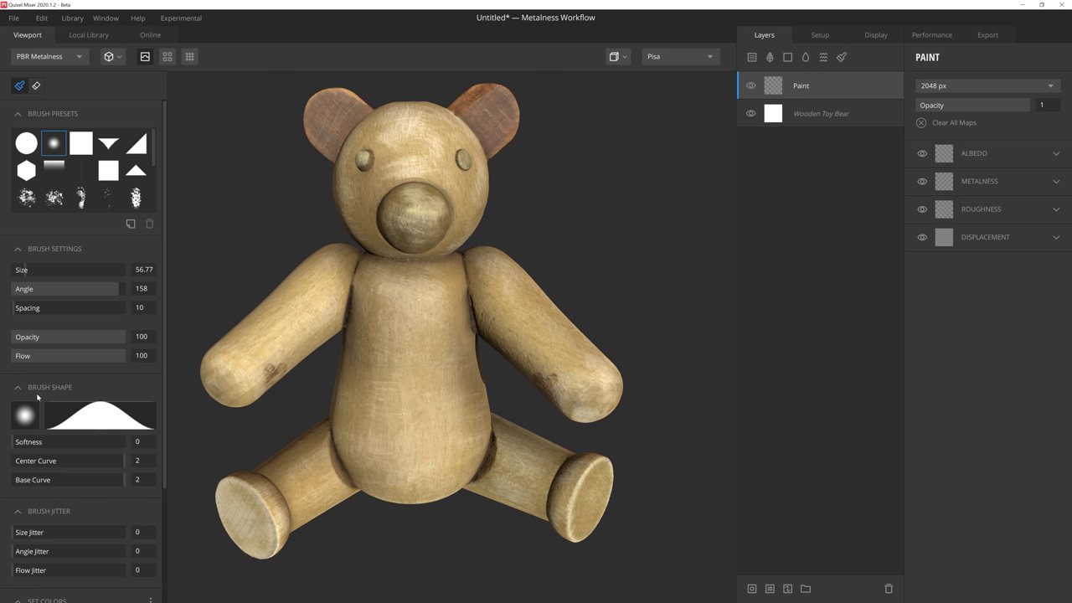
- Sweep Softness up and back to 0, then set Center Curve 2 and Base Curve about 1.15
left_click_drag(20, 441, 128, 451)
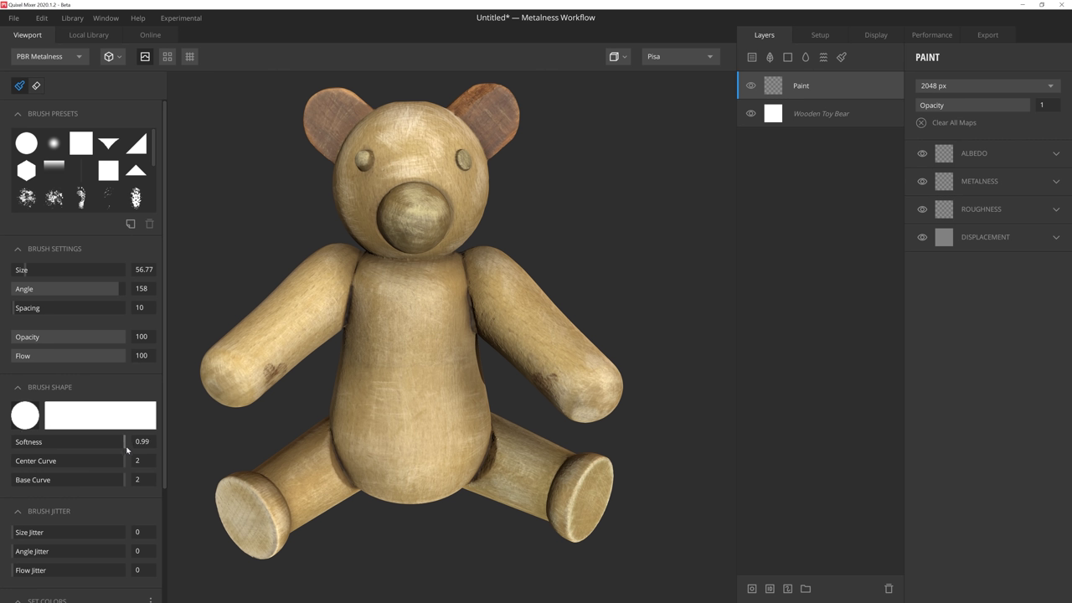
mouse_move(127, 450)
left_mouse_down()
mouse_move(12, 442)
mouse_move(125, 438)
mouse_move(12, 444)
mouse_move(105, 460)
mouse_move(13, 456)
left_mouse_up()
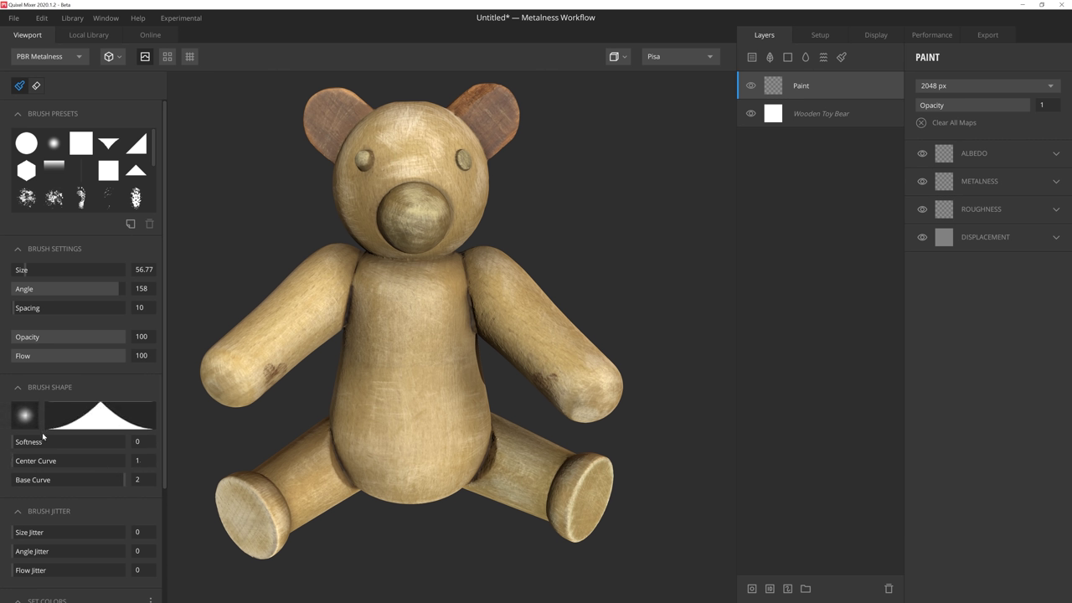
mouse_move(46, 460)
left_mouse_down()
mouse_move(126, 461)
mouse_move(98, 479)
mouse_move(13, 480)
mouse_move(134, 480)
left_mouse_up()
scroll(134, 484, "down", 1)
- Select a rough textured preset from Brush Presets and drag a red stroke down the chest's middle
scroll(129, 460, "down", 3)
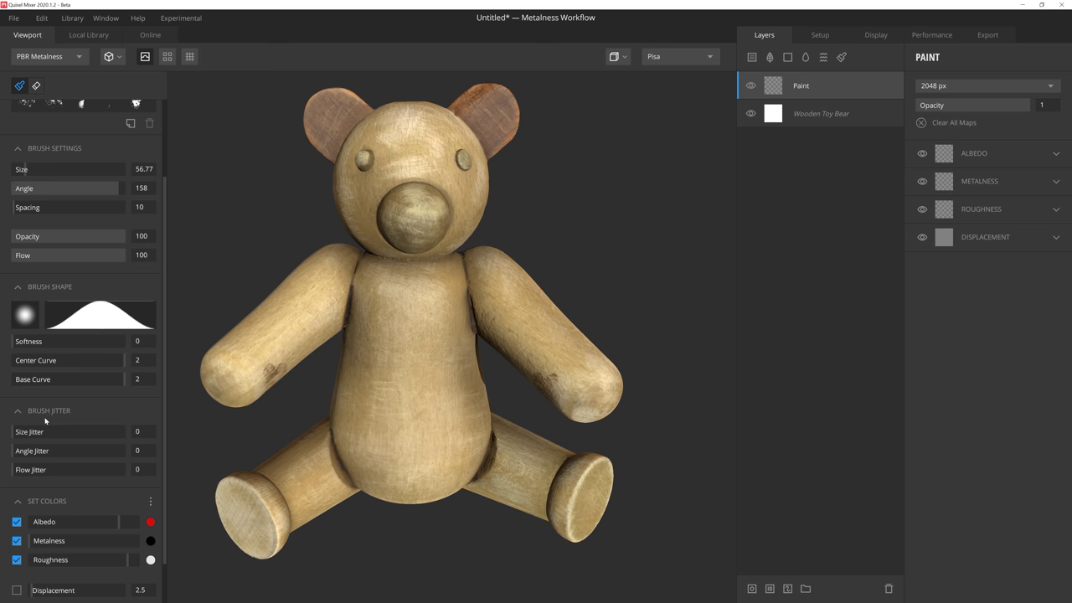
scroll(46, 420, "up", 4)
scroll(109, 168, "down", 5)
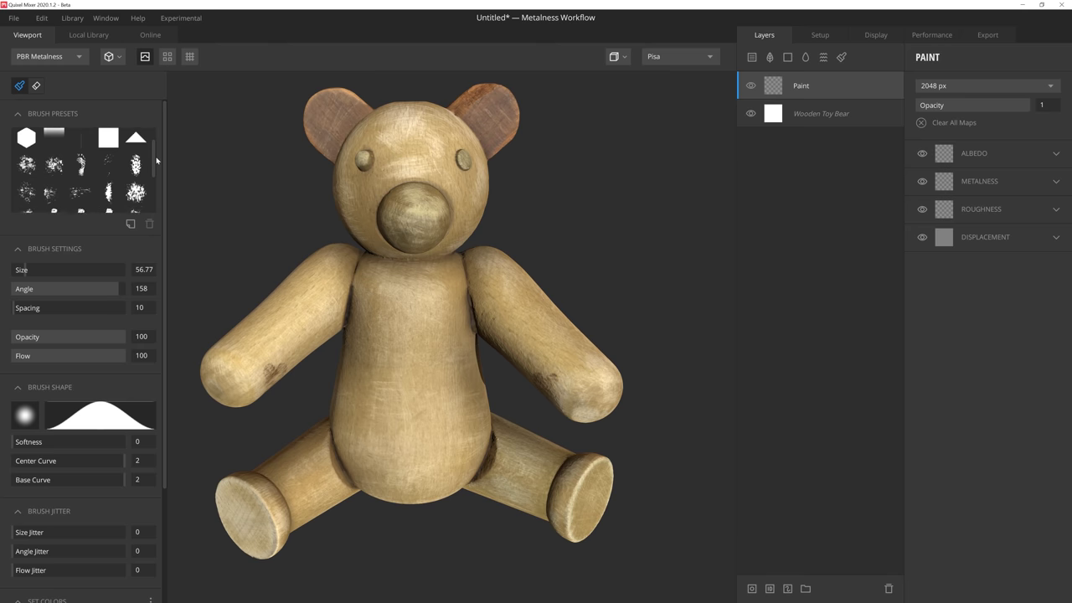
left_click(109, 180)
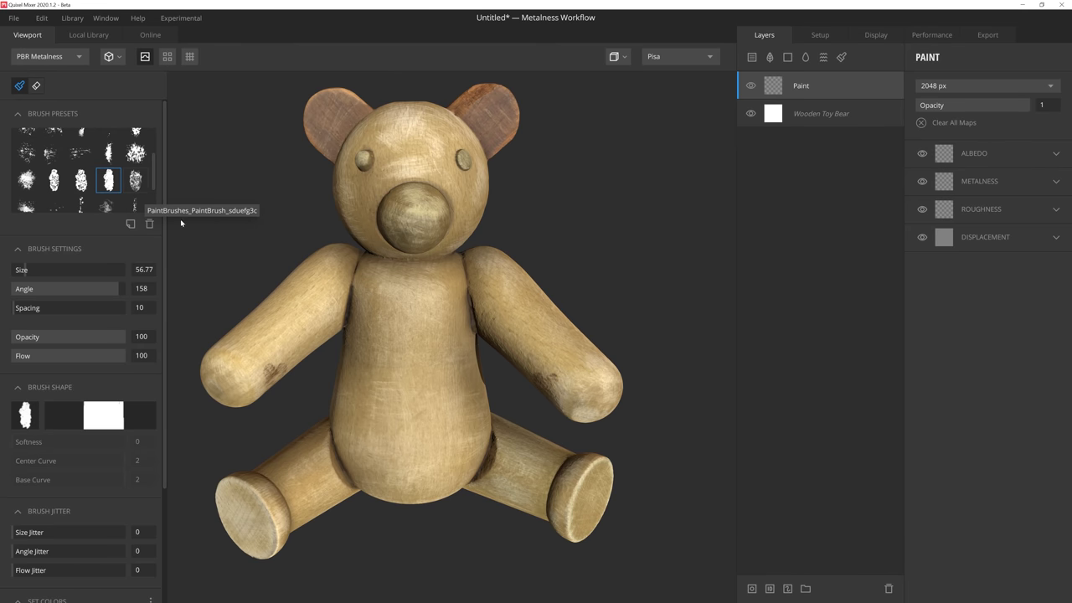
left_click_drag(405, 301, 408, 419)
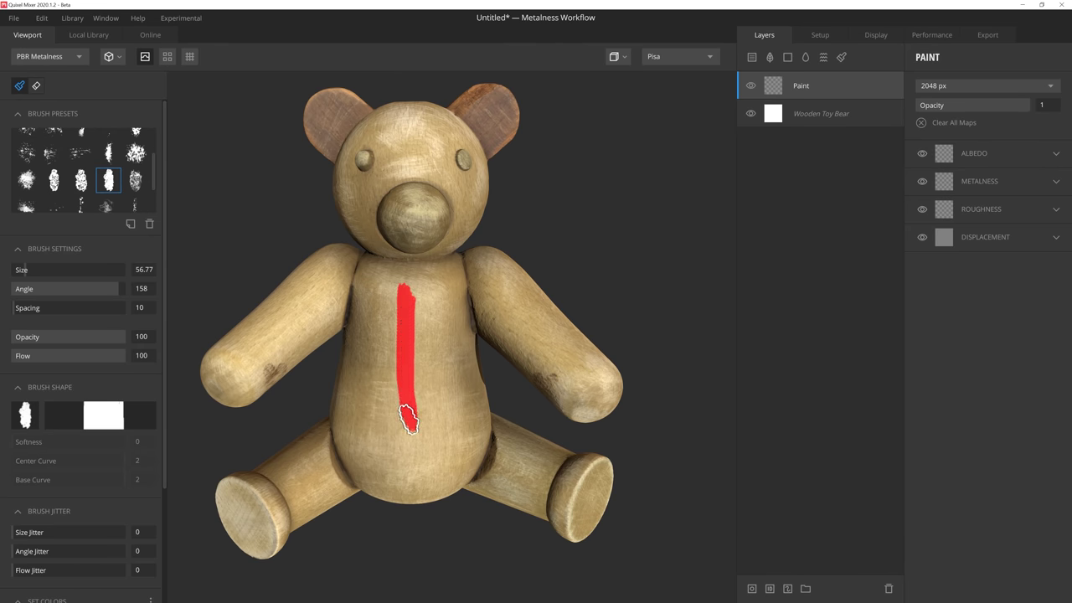
scroll(405, 301, "up", 3)
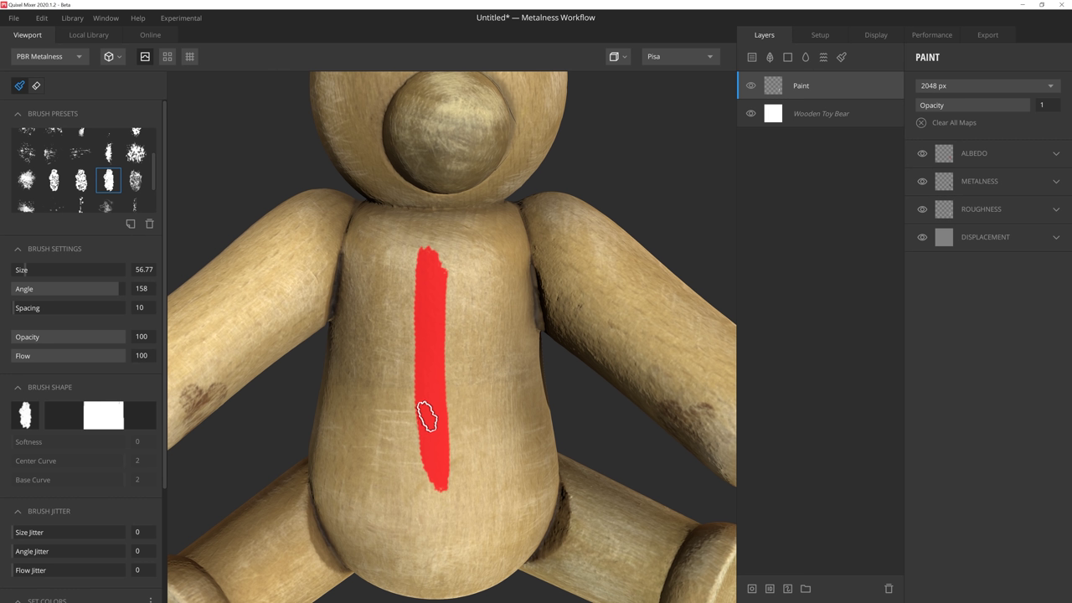
- Set Angle Jitter to 100 and paint a red test stroke on the belly
scroll(427, 416, "down", 2)
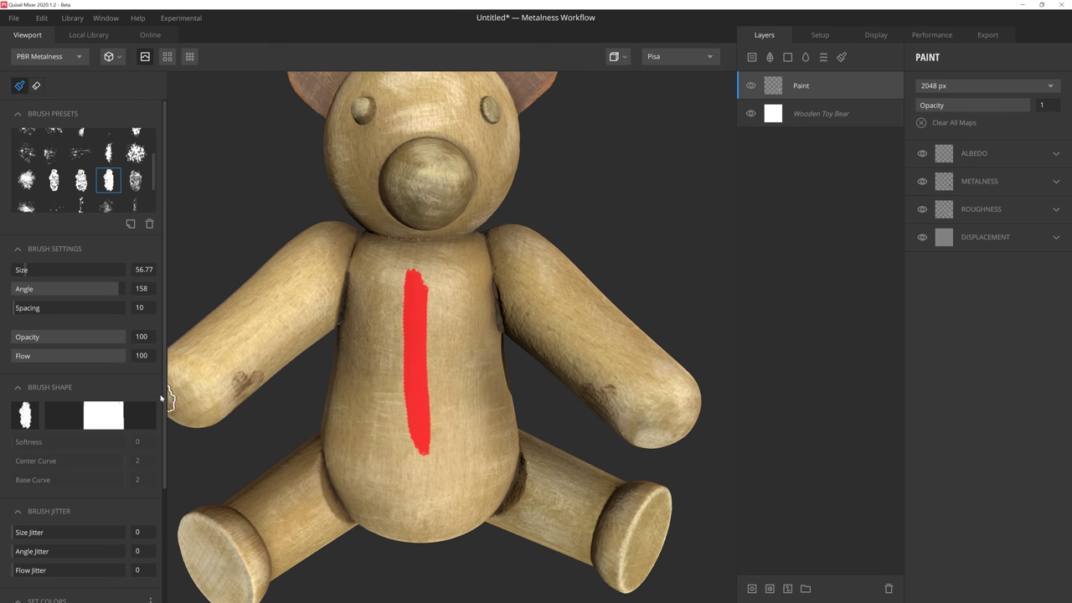
scroll(84, 410, "down", 2)
left_click_drag(17, 478, 157, 489)
mouse_move(460, 283)
left_mouse_down()
mouse_move(463, 411)
mouse_move(465, 423)
mouse_move(462, 302)
mouse_move(452, 330)
mouse_move(478, 383)
mouse_move(487, 439)
mouse_move(464, 438)
left_mouse_up()
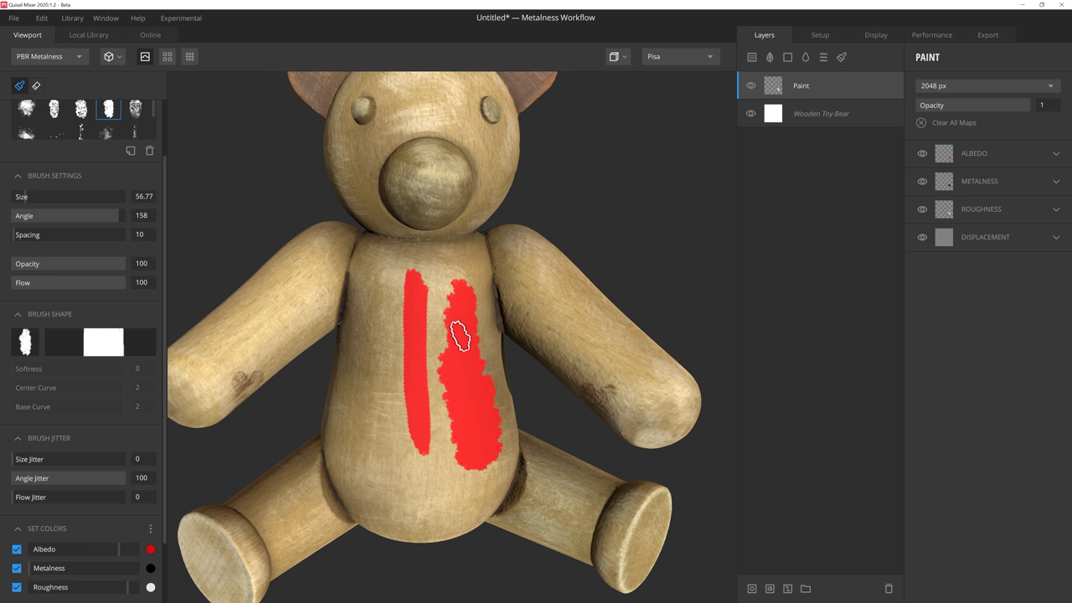
- Add Size Jitter of about 37 and paint another red test stroke
left_click_drag(27, 462, 56, 459)
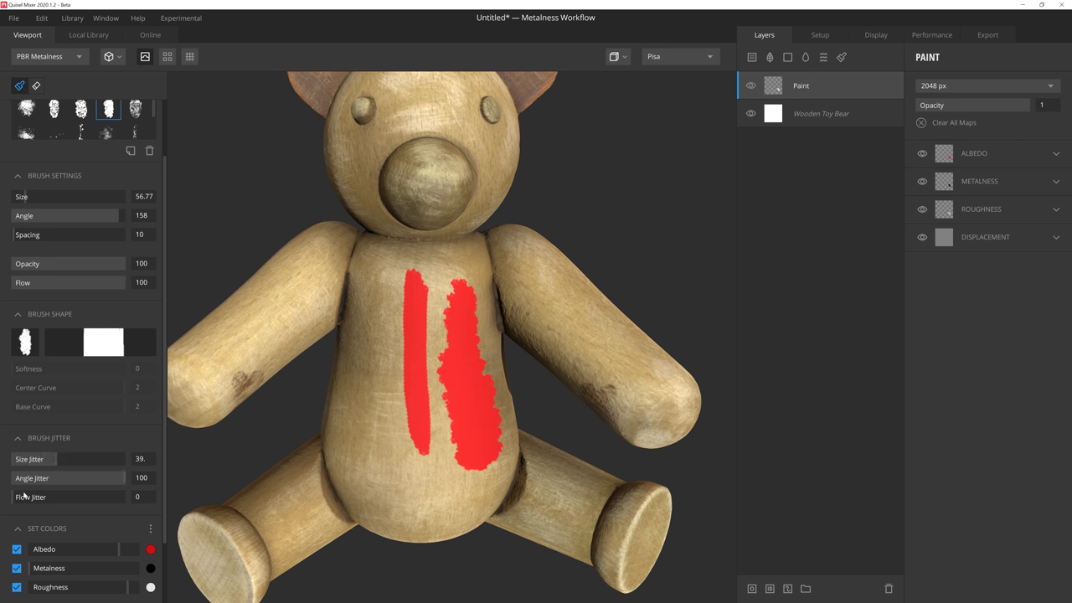
left_click_drag(13, 497, 145, 501)
mouse_move(374, 288)
left_mouse_down()
mouse_move(366, 395)
mouse_move(378, 448)
left_mouse_up()
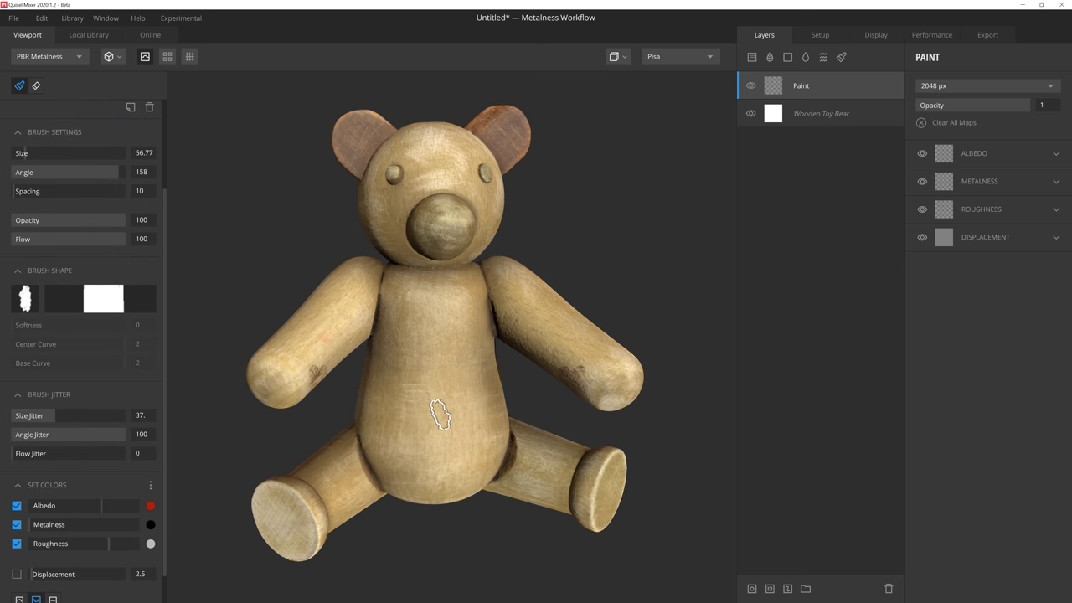
- Paint a bright, fully metallic glossy red patch mid-chest, then a non-metal red patch above it
scroll(149, 487, "down", 1)
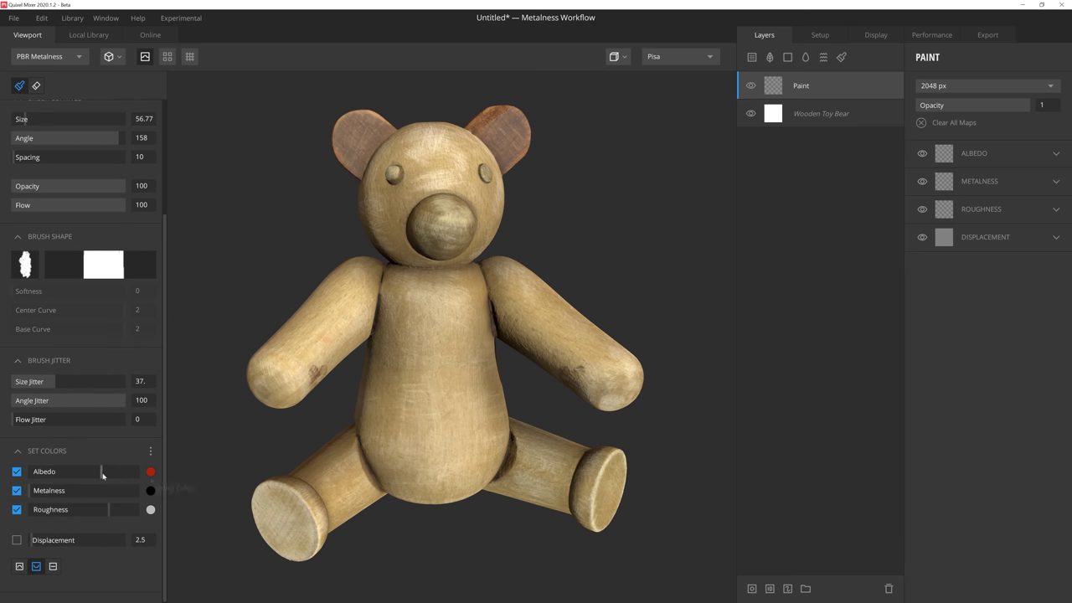
left_click_drag(103, 475, 130, 474)
mouse_move(30, 491)
left_mouse_down()
mouse_move(139, 490)
mouse_move(72, 507)
left_mouse_up()
mouse_move(452, 354)
left_mouse_down()
mouse_move(432, 390)
mouse_move(411, 362)
mouse_move(445, 388)
mouse_move(430, 371)
mouse_move(469, 371)
mouse_move(448, 392)
mouse_move(438, 371)
mouse_move(447, 376)
left_mouse_up()
mouse_move(138, 490)
left_mouse_down()
mouse_move(30, 491)
mouse_move(46, 509)
left_mouse_up()
mouse_move(436, 322)
left_mouse_down()
mouse_move(426, 304)
mouse_move(444, 293)
left_mouse_up()
mouse_move(444, 302)
left_mouse_down("alt")
mouse_move(352, 376)
mouse_move(215, 455)
left_mouse_up("alt")
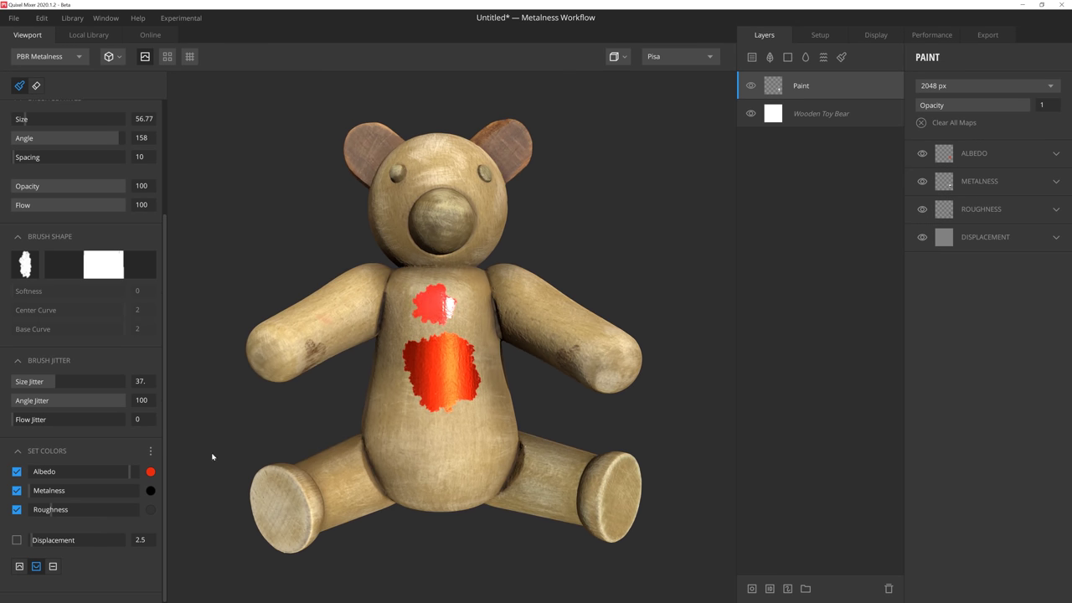
- Switch the Albedo colour to green, paint a lower-belly patch, and make it fully rough
left_click(150, 472)
left_click(533, 325)
left_click(667, 414)
mouse_move(431, 456)
left_mouse_down()
mouse_move(444, 444)
mouse_move(494, 449)
mouse_move(469, 442)
mouse_move(423, 490)
left_mouse_up()
left_click(121, 509)
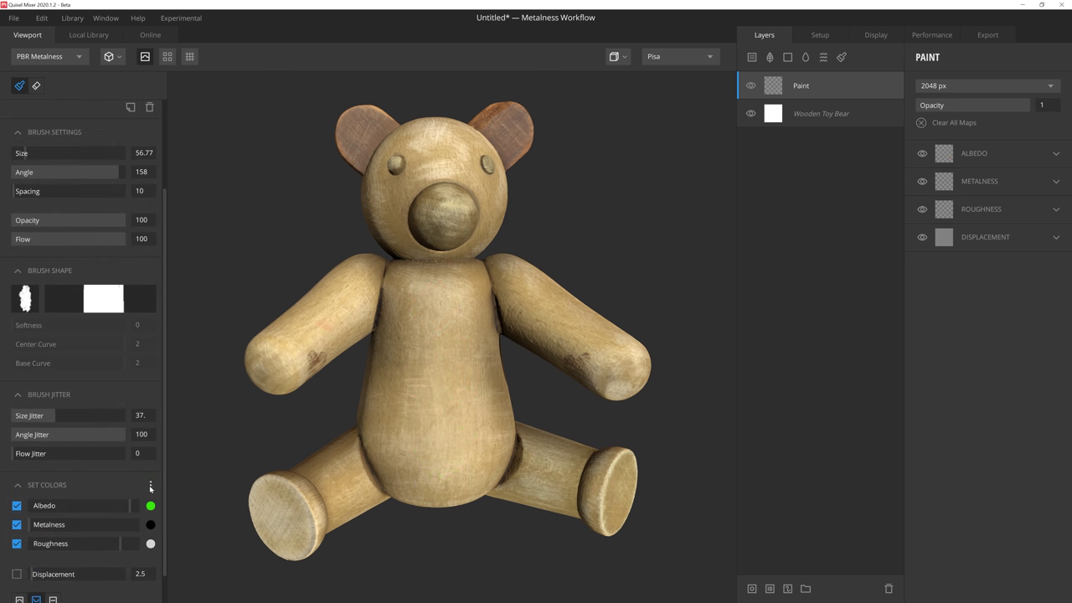
- Apply the gold metal reflectance preset and paint a gold patch on the belly
left_click(149, 486)
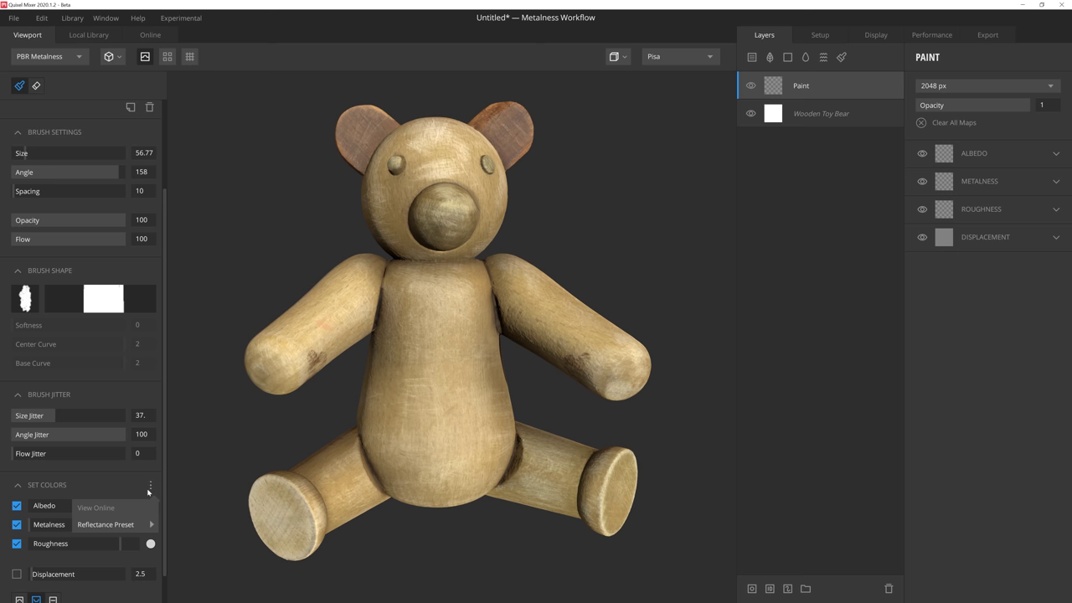
mouse_move(107, 524)
mouse_move(196, 575)
left_click(280, 584)
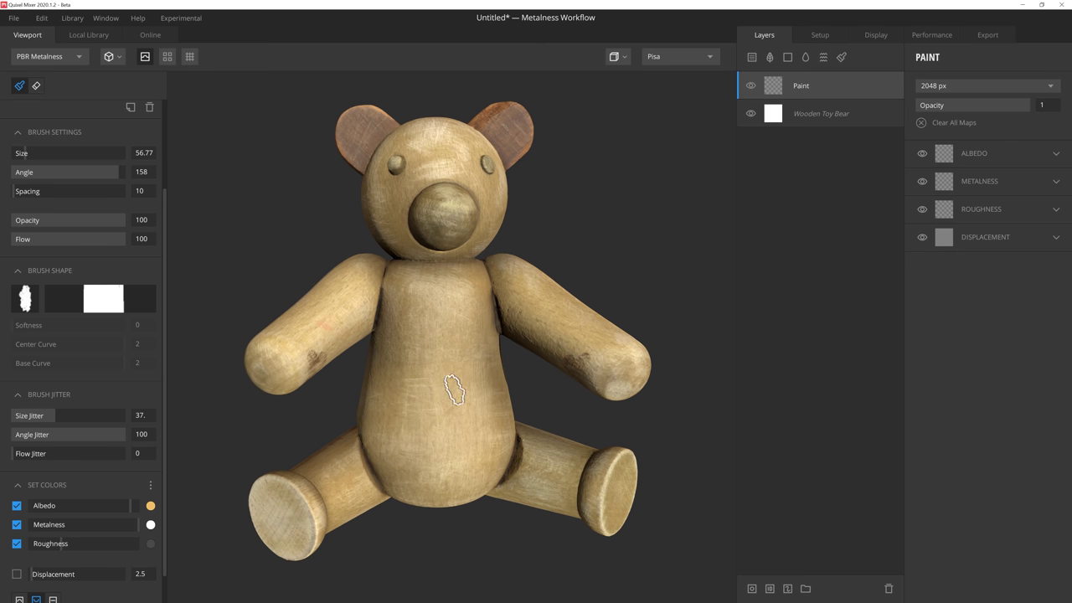
left_click_drag(435, 386, 452, 402)
mouse_move(452, 401)
right_mouse_down()
mouse_move(374, 458)
mouse_move(385, 418)
mouse_move(417, 425)
right_mouse_up()
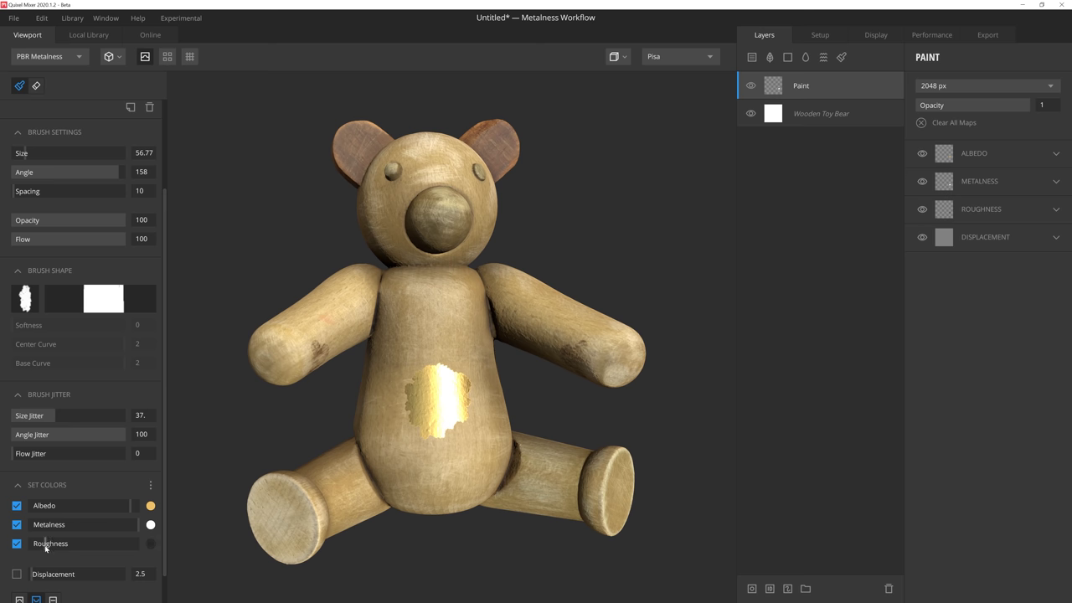
- Save the current colour set as a preset named 'Gold Leaf'
left_click(149, 487)
mouse_move(125, 524)
left_click(185, 525)
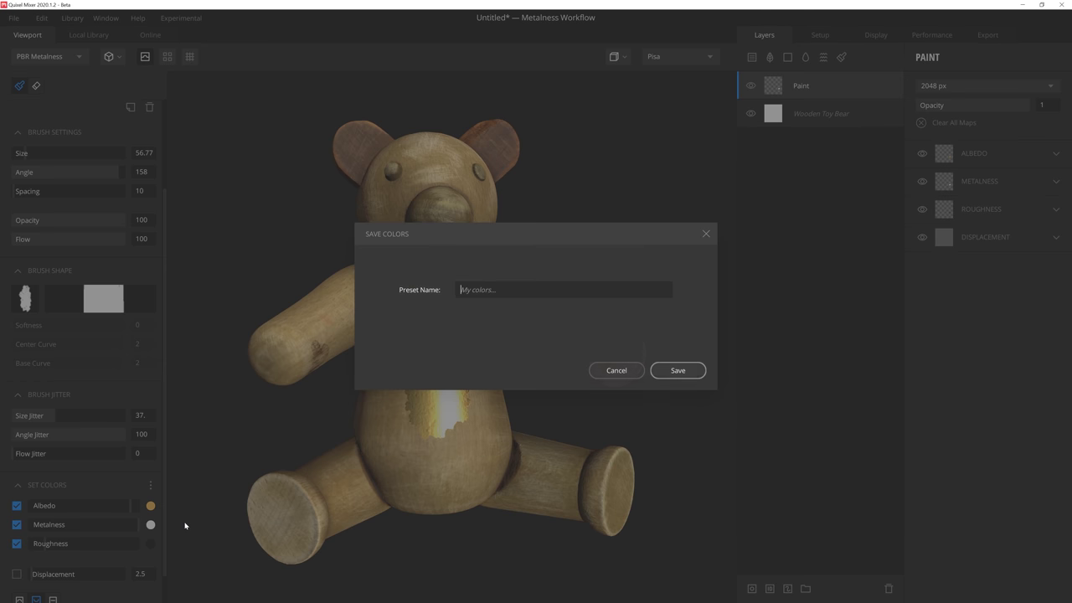
type("Gold Leaf")
left_click(677, 370)
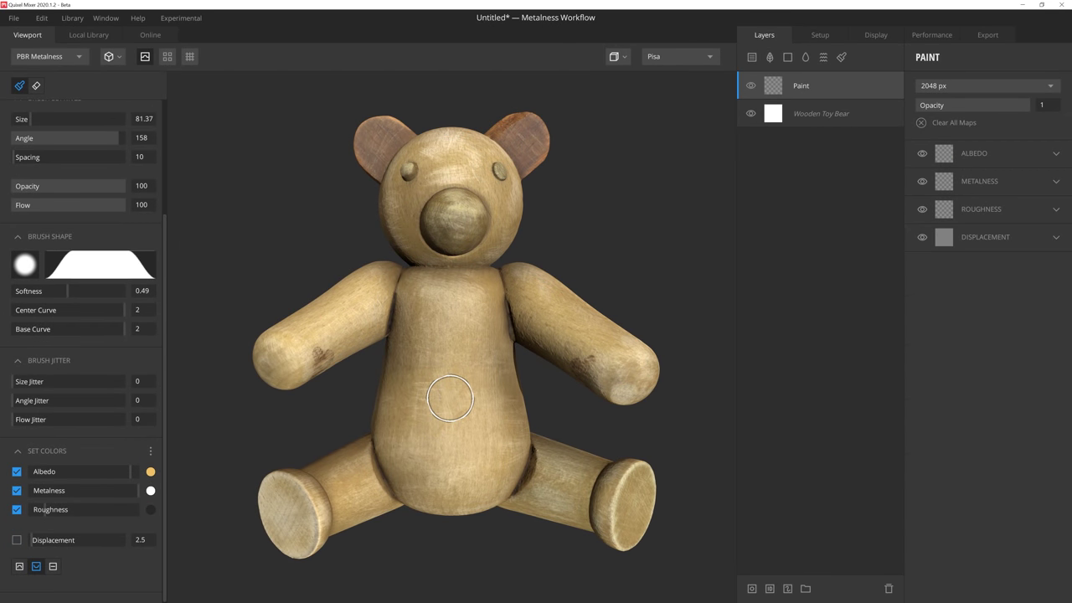
- Disable Albedo, Metalness and Roughness, enable Displacement at about 0.453, and change its painting mode
left_click(17, 472)
left_click(16, 491)
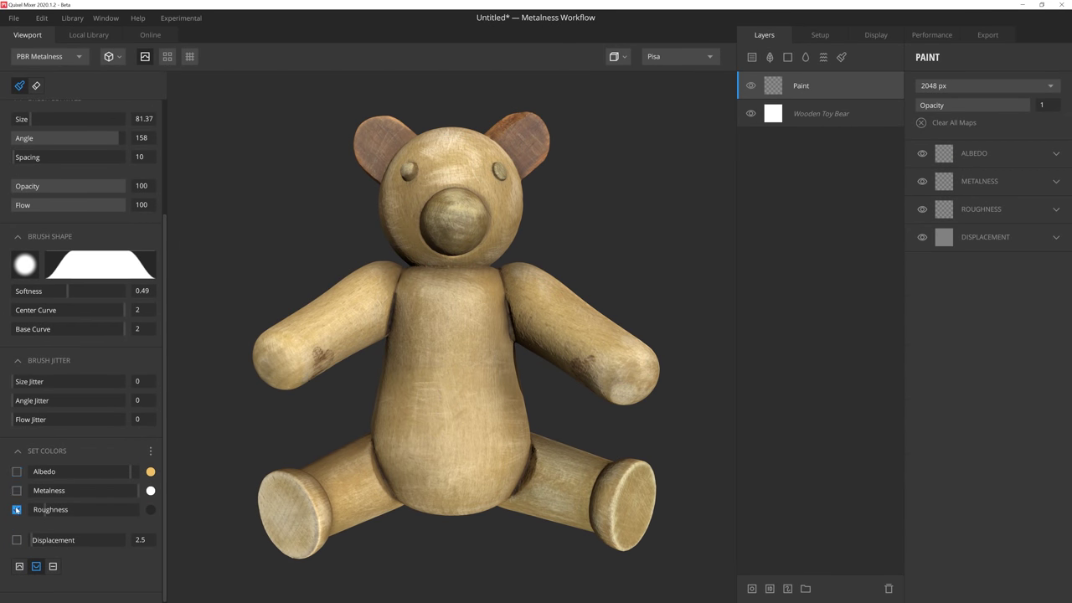
left_click(16, 510)
left_click(16, 540)
left_click(33, 541)
left_click(31, 540)
left_click(31, 540)
left_click(31, 541)
left_click(30, 541)
left_click(30, 541)
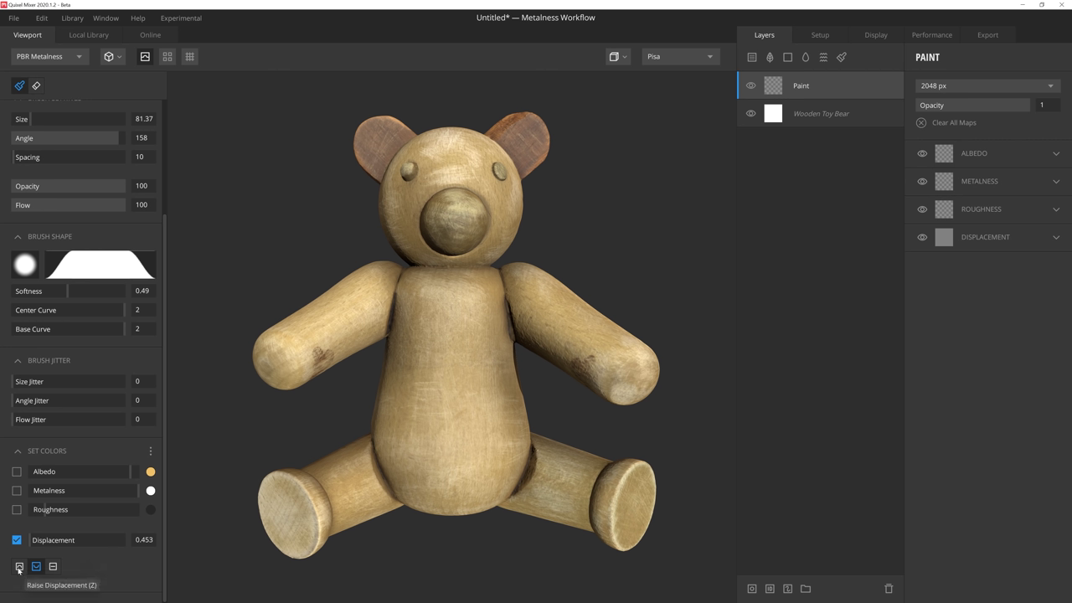
left_click(19, 566)
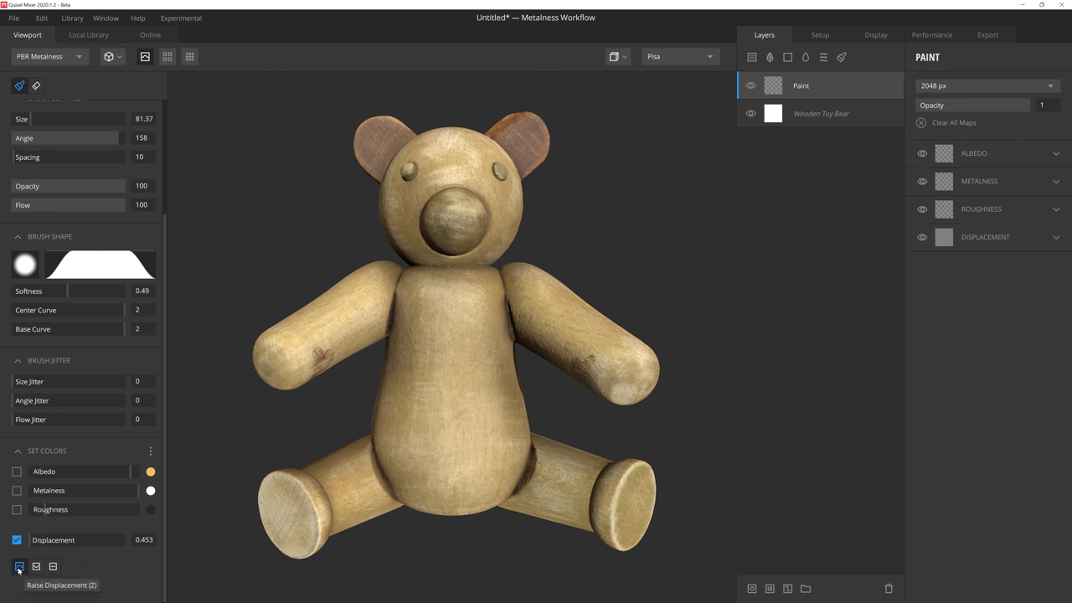
- Stamp a raised bump on the bear's belly, then a sunken dent just below it
left_click(453, 332)
mouse_move(453, 332)
left_mouse_down("alt")
mouse_move(419, 383)
mouse_move(463, 382)
left_mouse_up("alt")
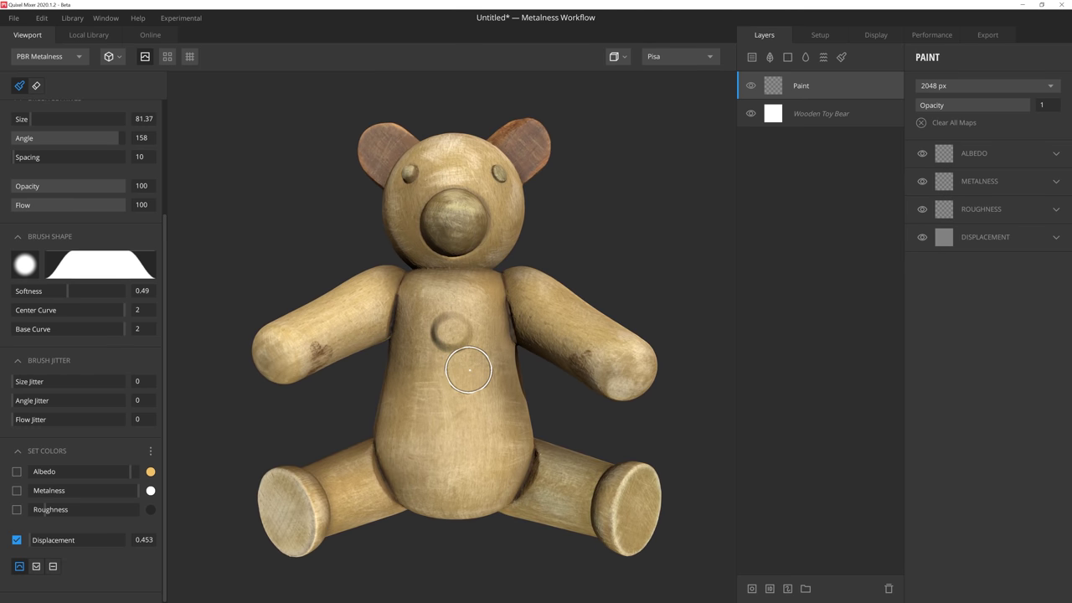
left_click(35, 571)
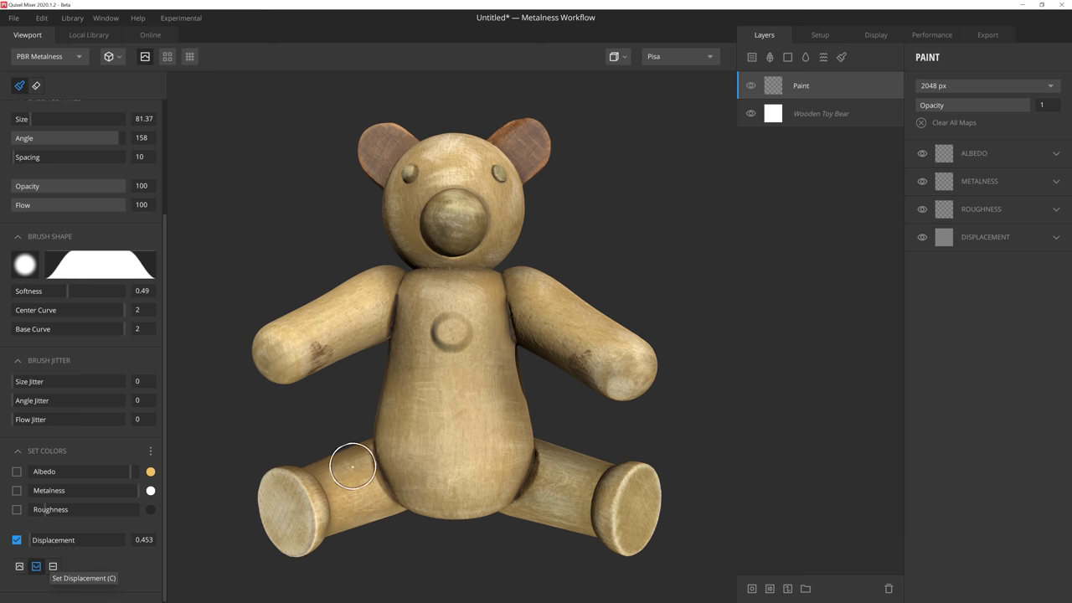
left_click(453, 376)
mouse_move(453, 398)
left_mouse_down("alt")
mouse_move(394, 426)
mouse_move(450, 395)
left_mouse_up("alt")
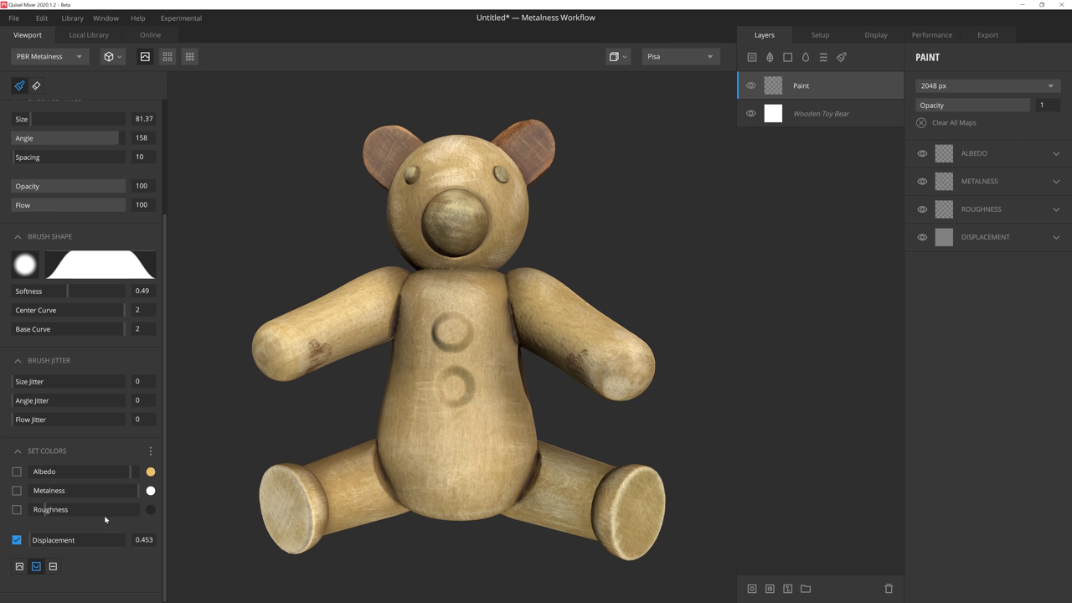
- Switch the brush to Set Displacement at 0.5 and stamp a raised bump on the belly
left_click(52, 567)
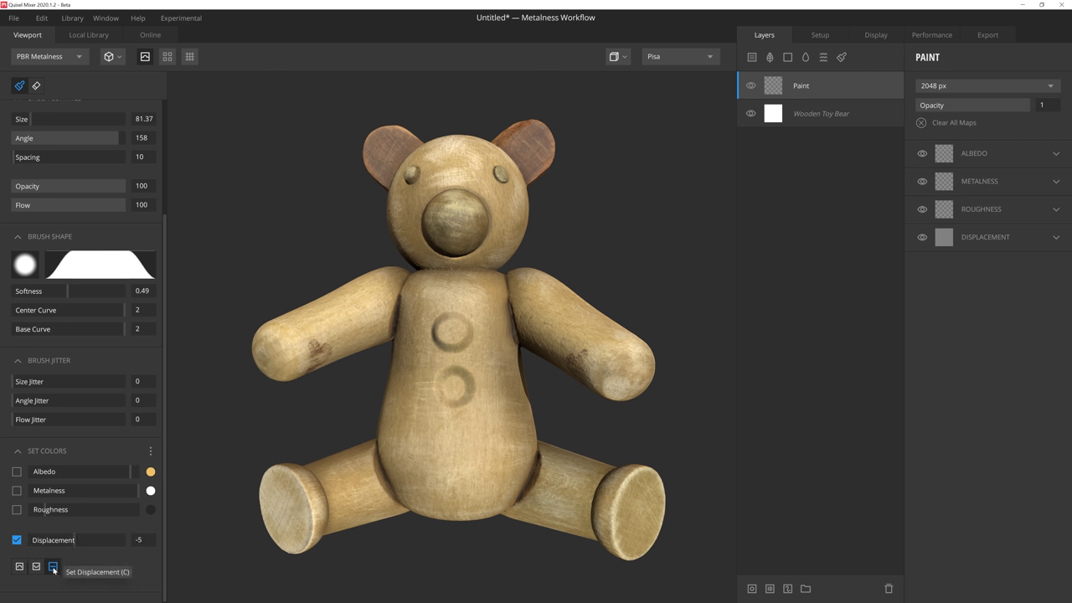
double_click(146, 543)
type(".5")
key("Return")
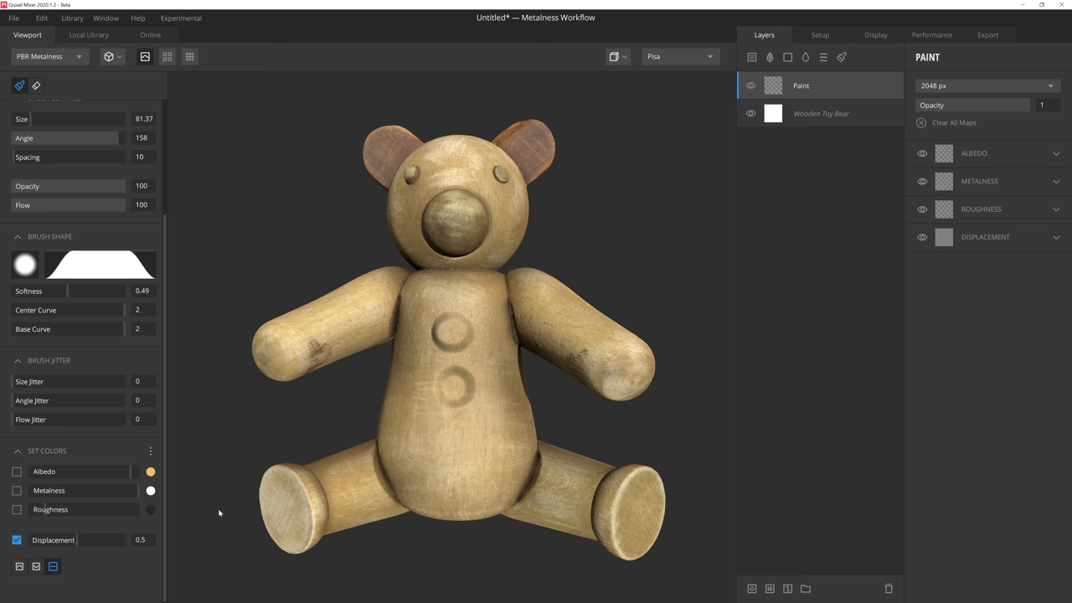
left_click(411, 441)
left_click_drag(411, 441, 394, 443, "alt")
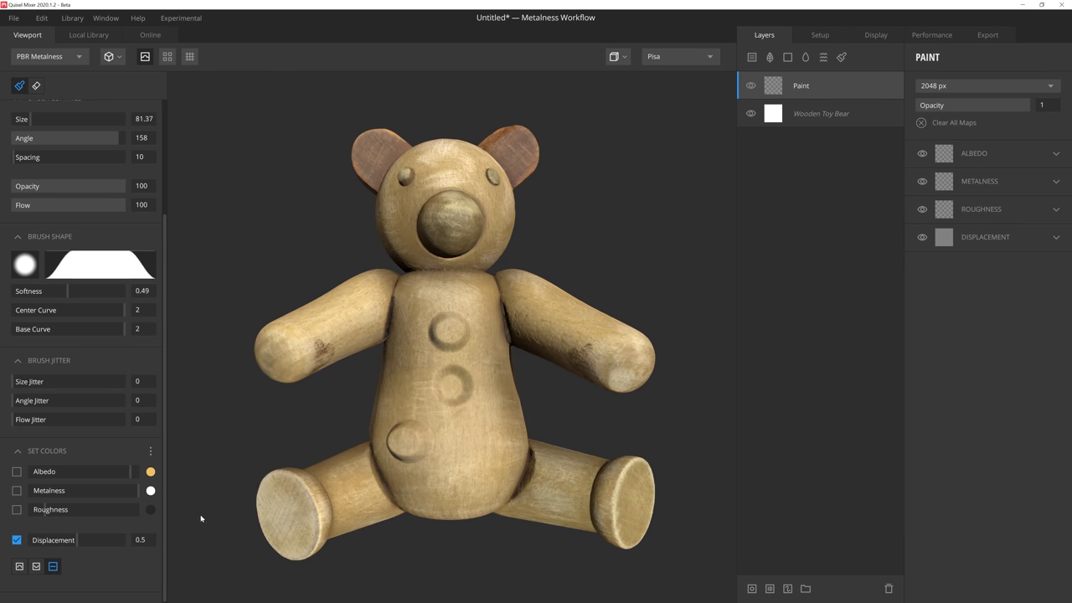
- Stamp an indented ring at -0.5 displacement and view the bear as a normal map
double_click(146, 543)
type("-0.5")
key("Return")
left_click(490, 440)
mouse_move(491, 441)
left_mouse_down("alt")
mouse_move(470, 477)
mouse_move(418, 509)
mouse_move(474, 474)
mouse_move(414, 458)
mouse_move(414, 486)
mouse_move(478, 474)
mouse_move(468, 481)
left_mouse_up("alt")
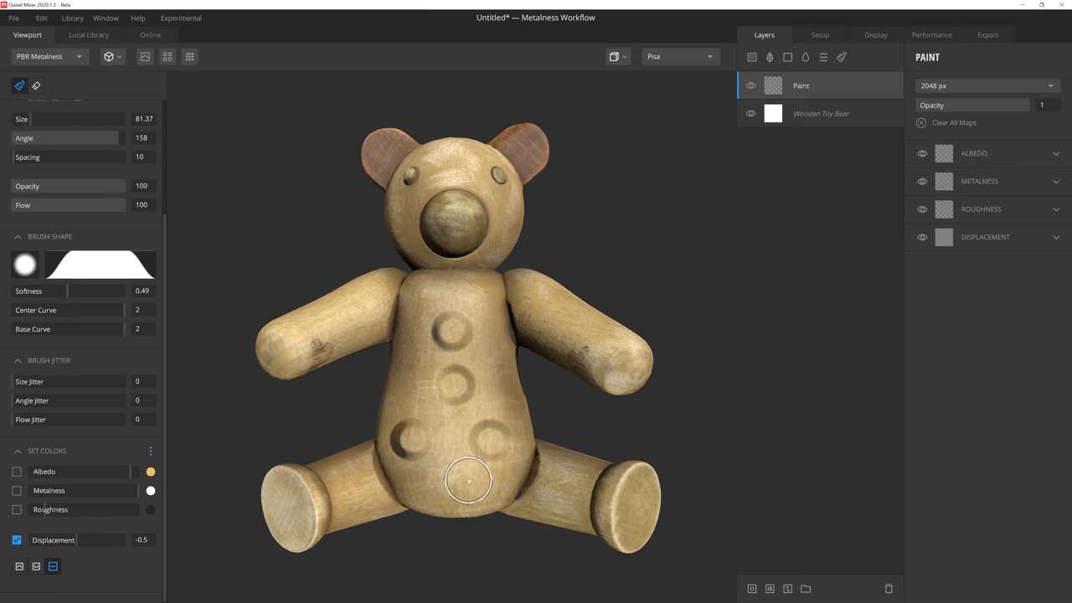
key("n")
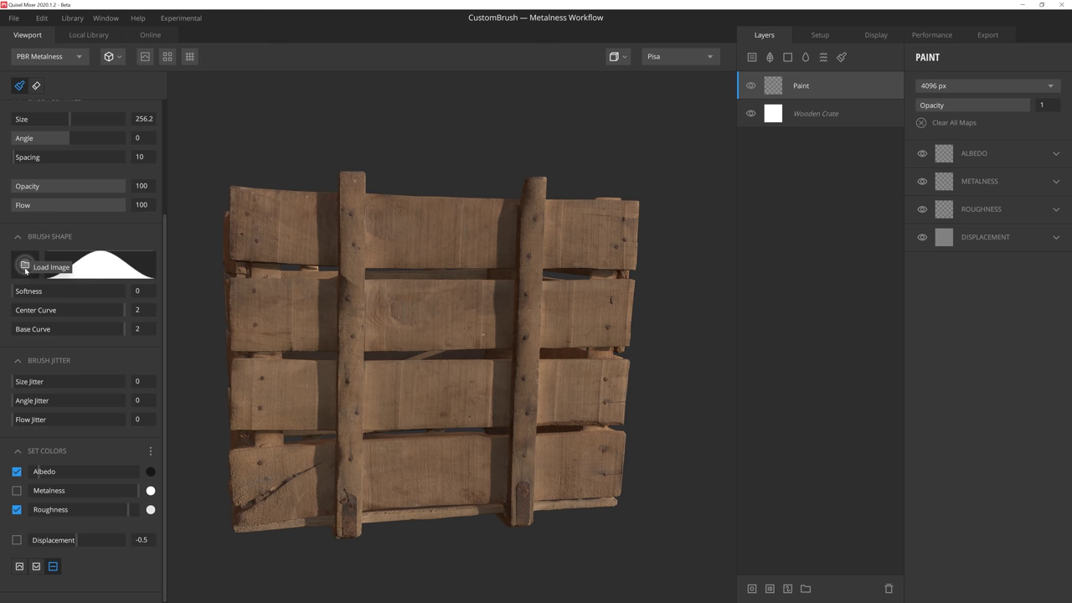
- Load Quixel_Logo_01 as the brush shape, set size 370.8, and spray it on the crate's centre
left_click(25, 267)
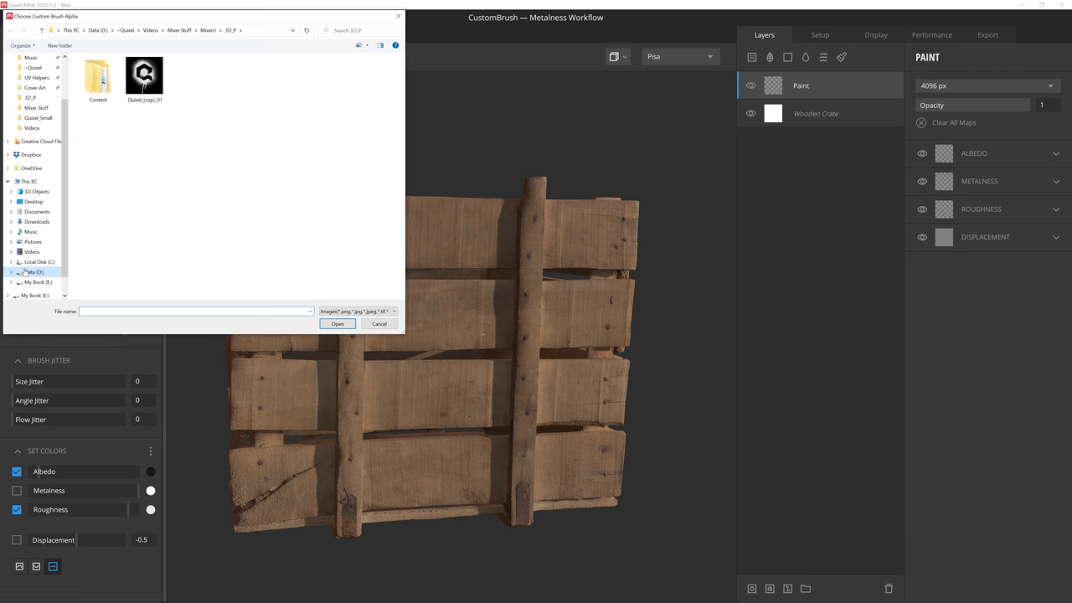
double_click(142, 77)
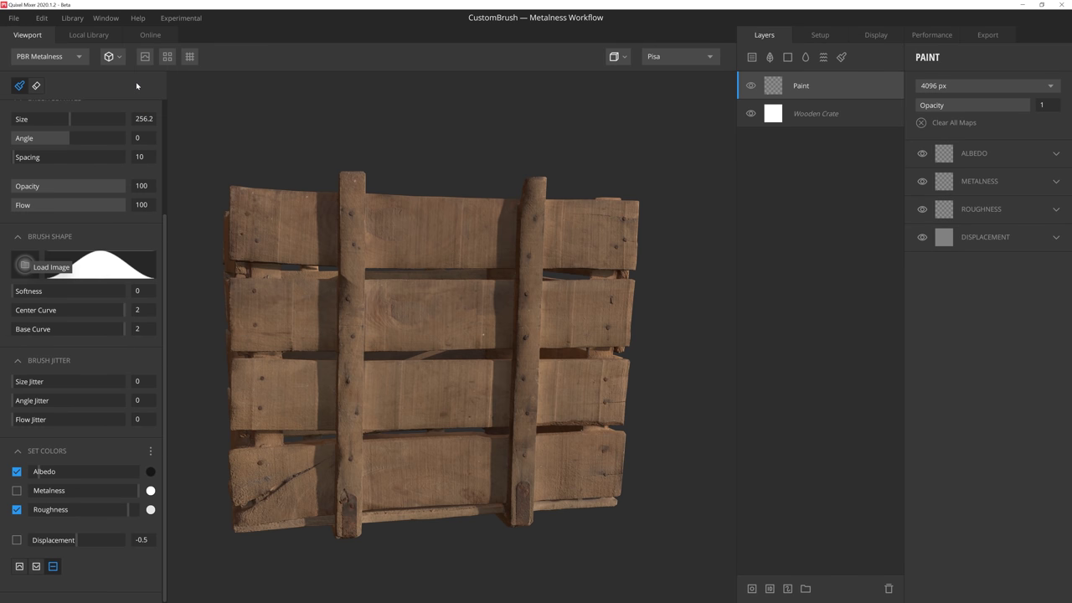
left_click_drag(419, 360, 407, 359, "alt")
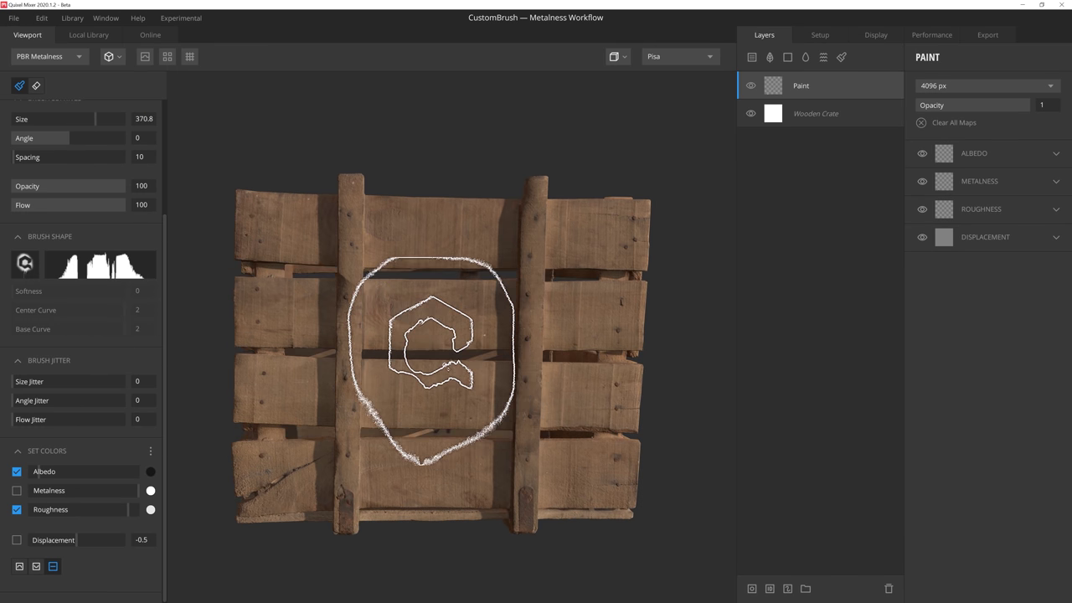
left_click(435, 360)
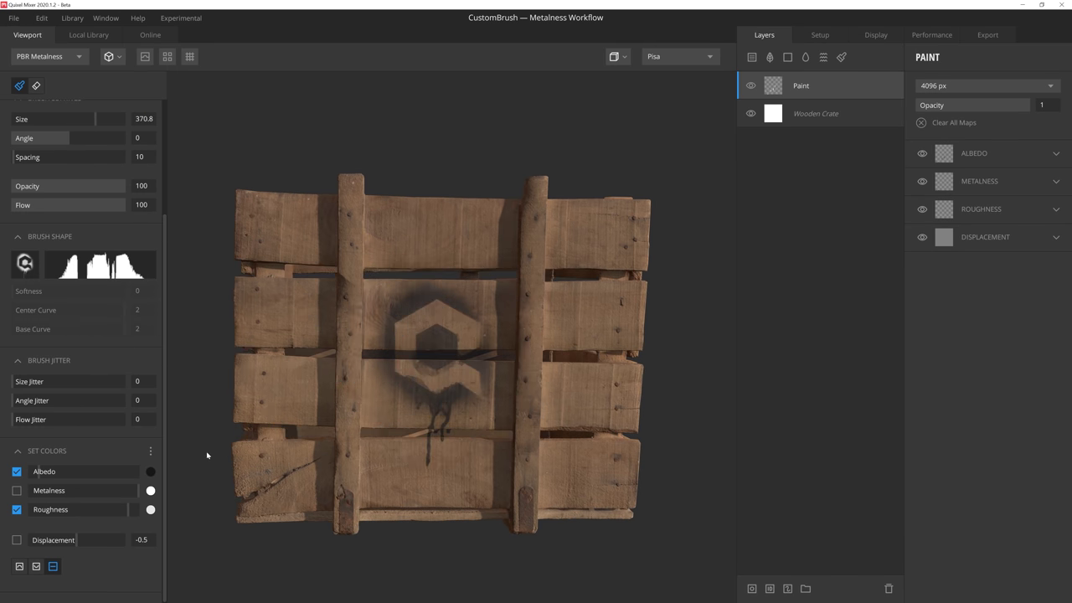
scroll(155, 209, "up", 4)
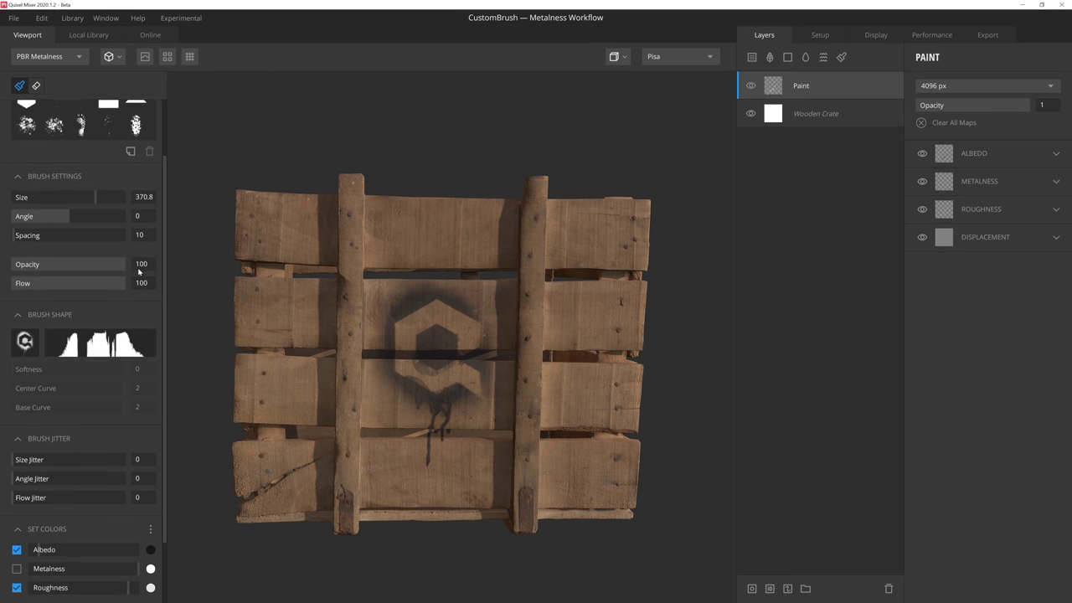
- Save the current logo brush as the preset Q_Spray
left_click(130, 223)
type("Q_Spray")
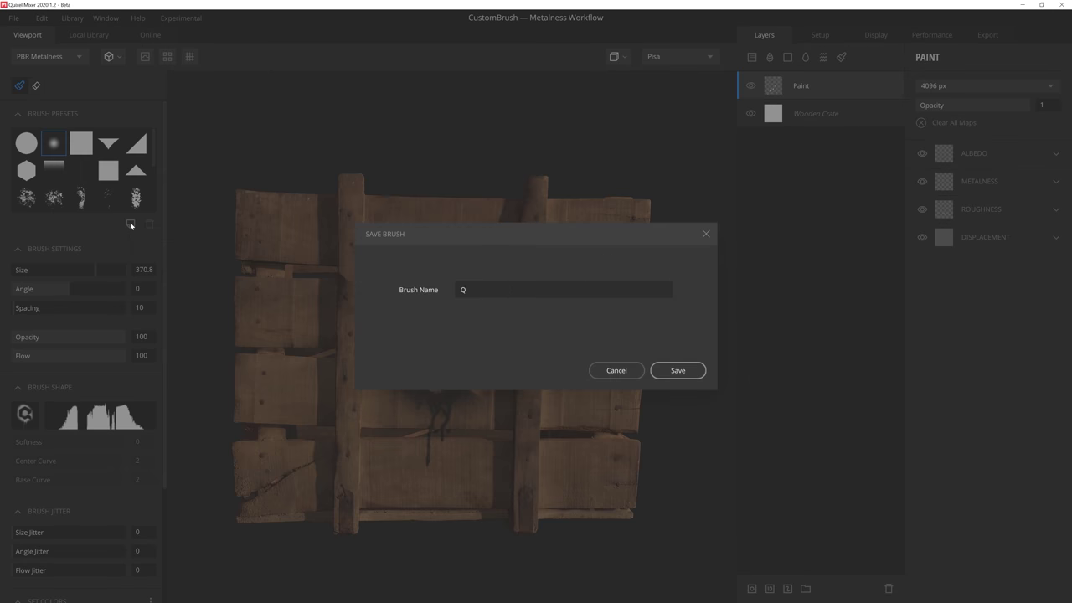
left_click(677, 370)
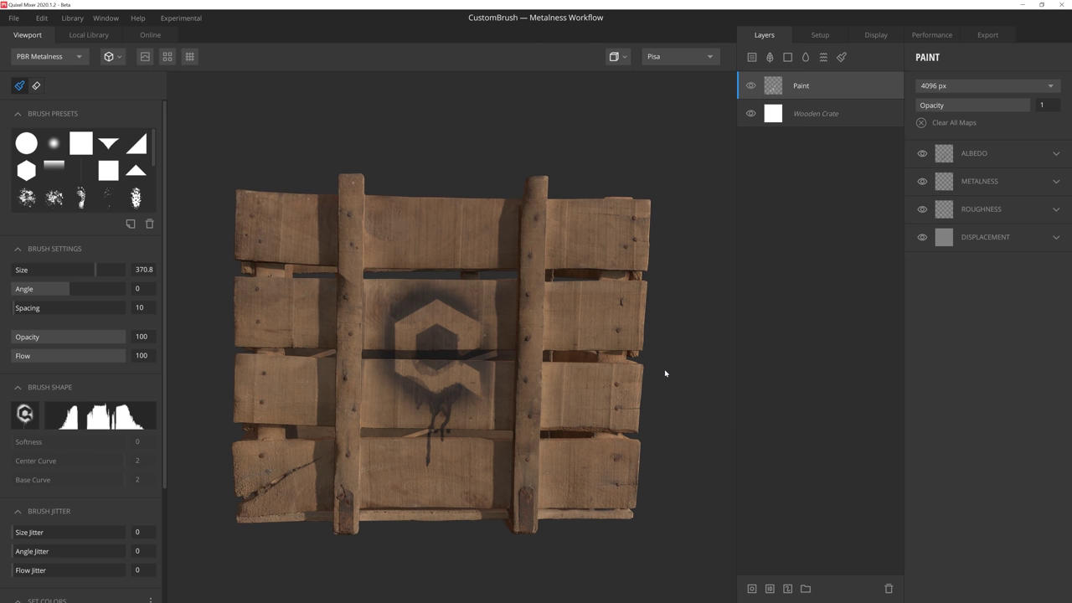
- Reset the brush shape back to a soft round
scroll(138, 172, "down", 3)
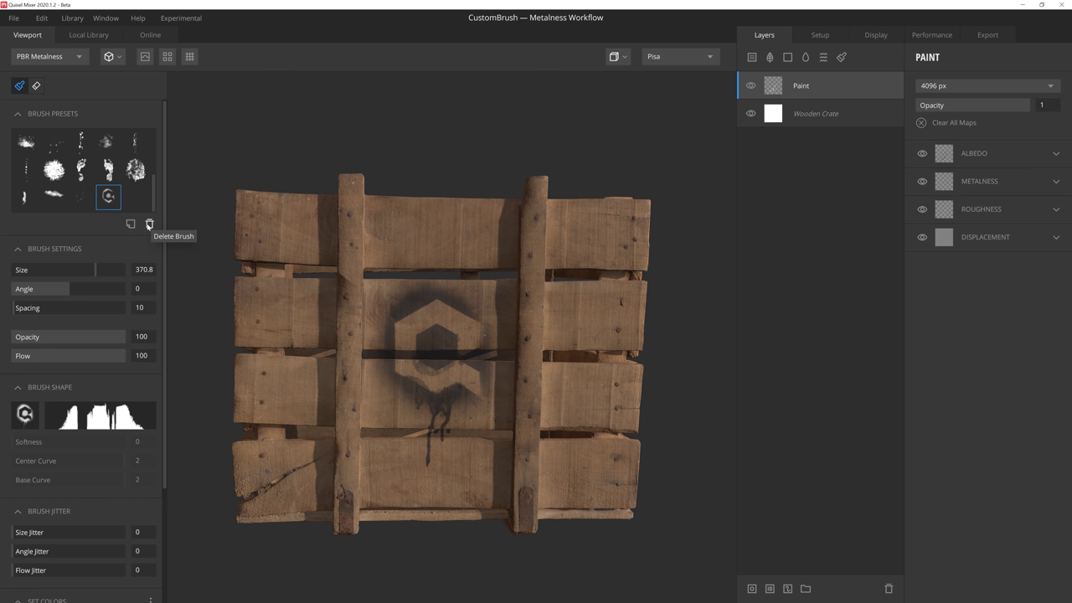
mouse_move(26, 417)
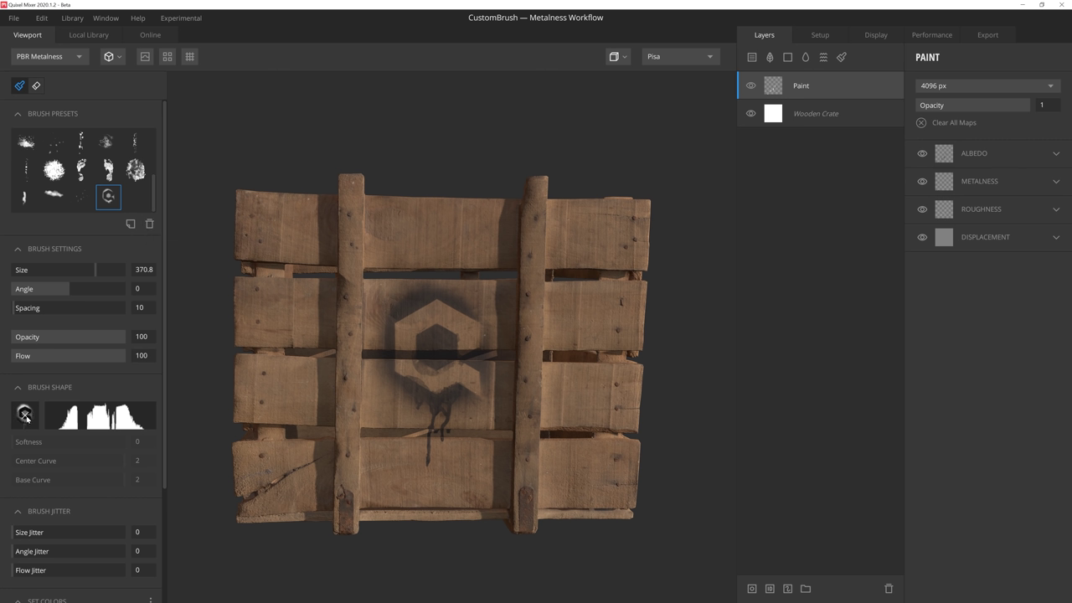
left_click(26, 417)
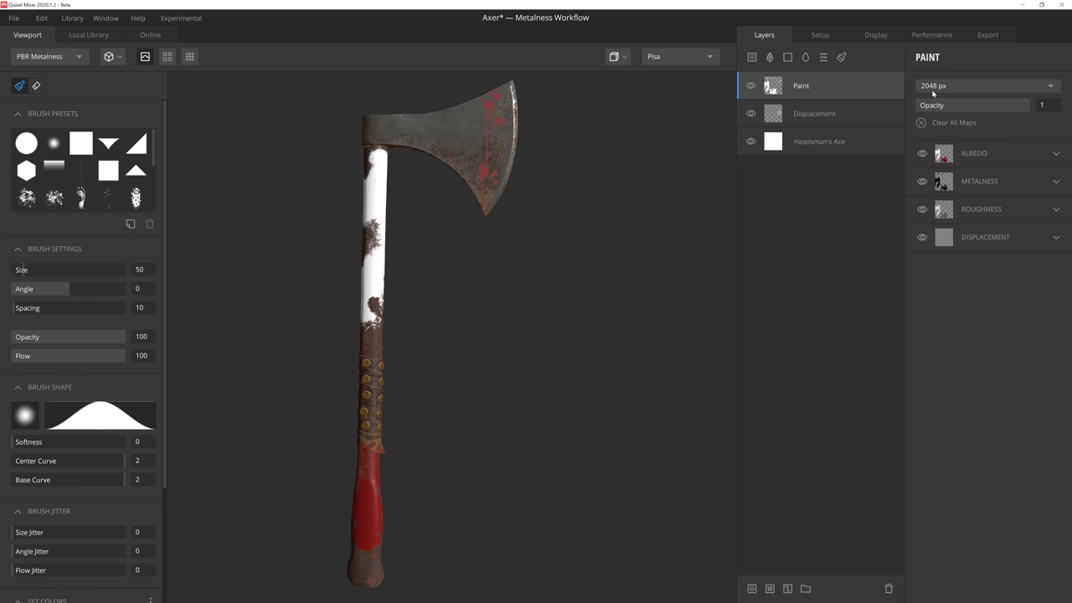
- Check the paint layer's resolution options, keeping 2048 px, and fade its opacity out and back
left_click(995, 91)
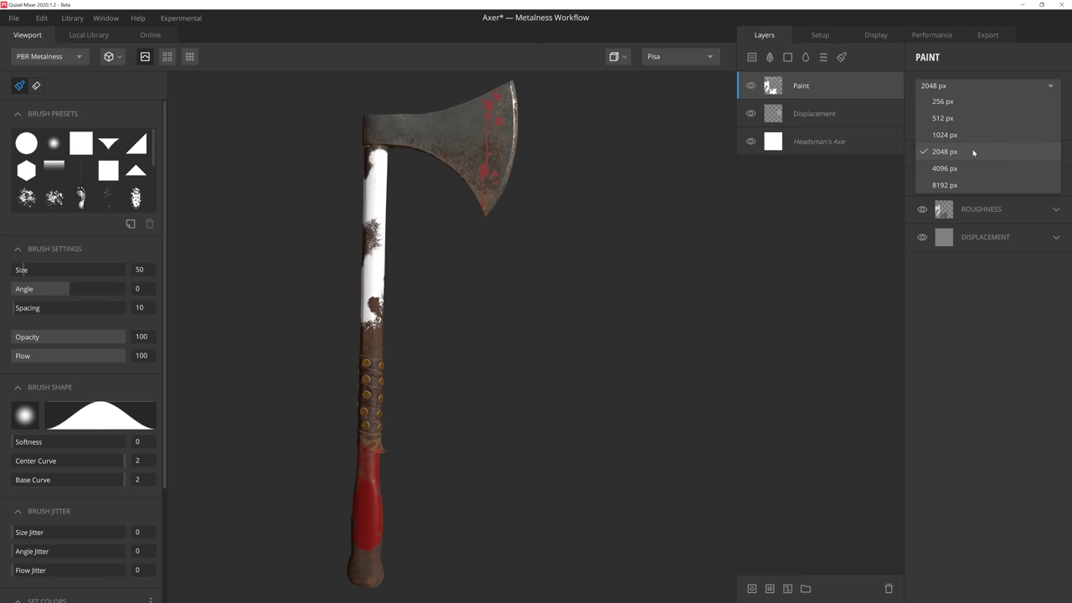
left_click(972, 152)
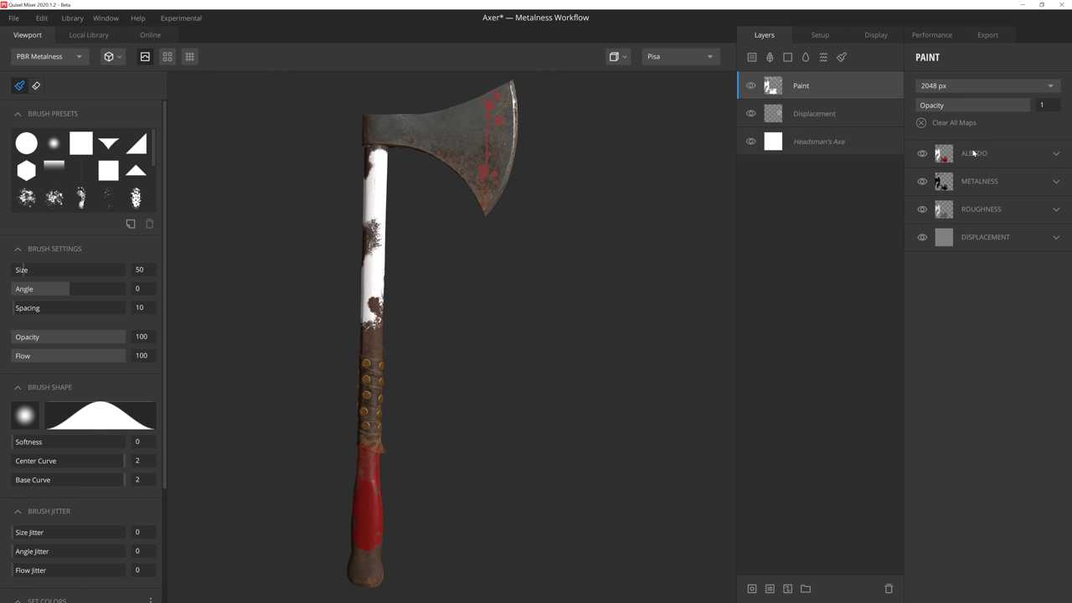
mouse_move(1025, 107)
left_mouse_down()
mouse_move(923, 109)
mouse_move(1030, 109)
left_mouse_up()
- Toggle the Albedo, Metalness and Roughness paint maps off and on, then expand Albedo settings
left_click(921, 154)
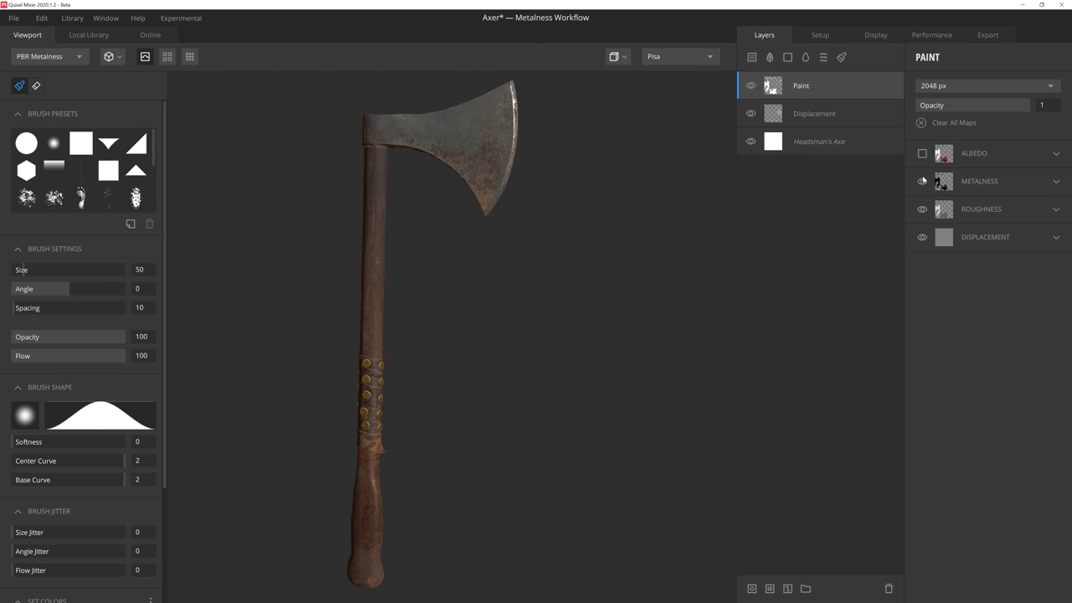
left_click(922, 180)
left_click(921, 210)
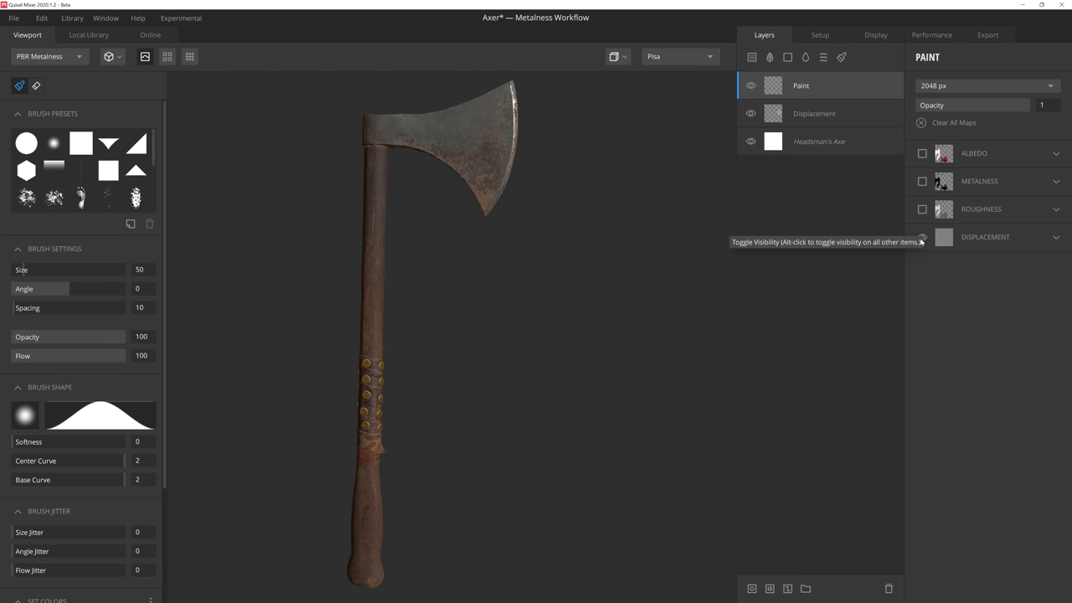
left_click(922, 209)
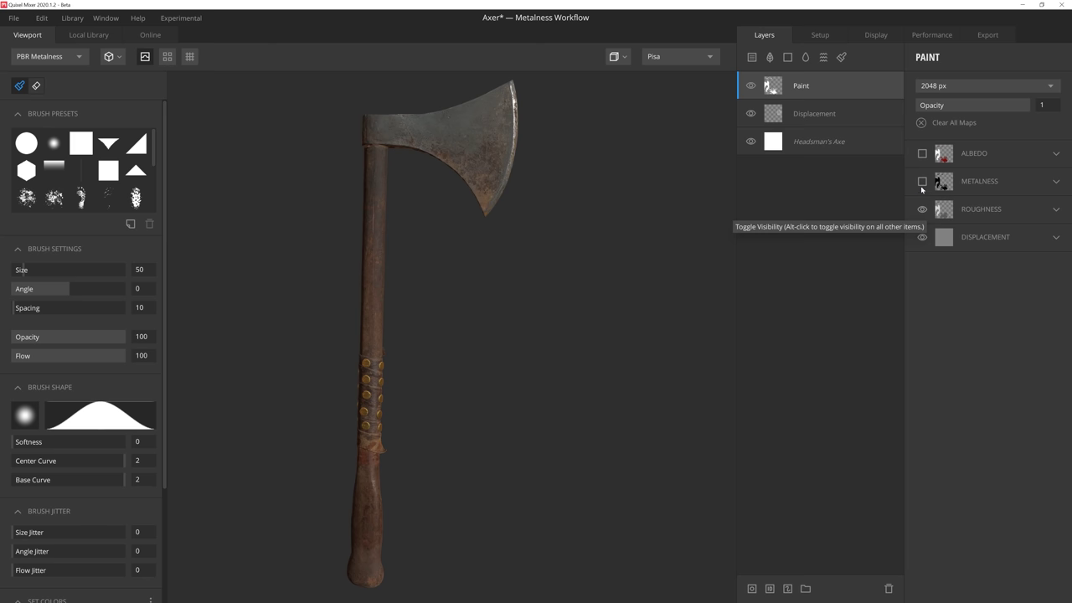
left_click(921, 181)
left_click(922, 153)
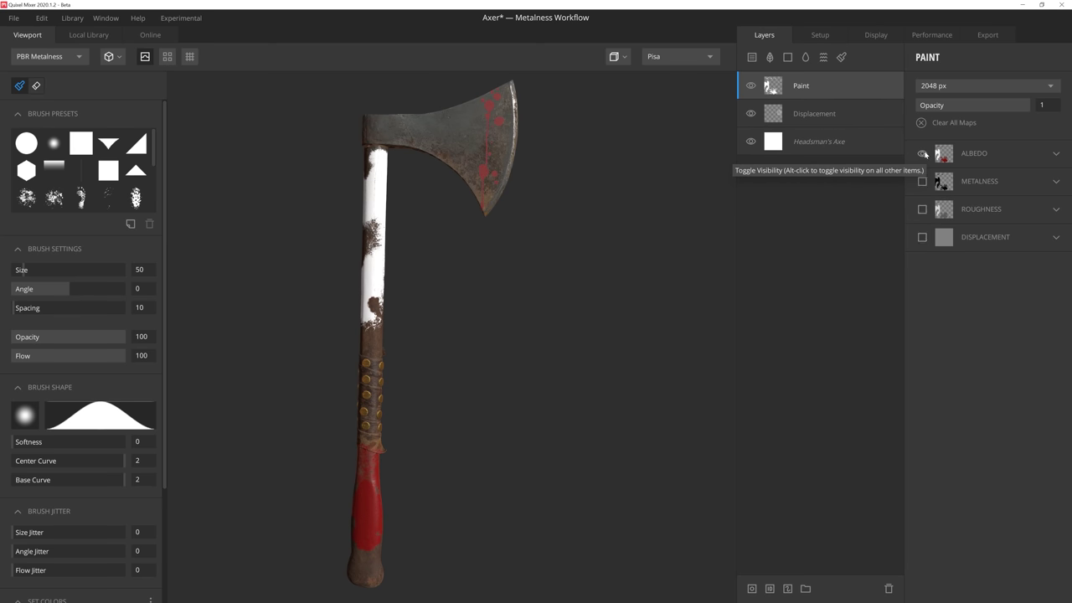
left_click(923, 213, "alt")
left_click(923, 212, "alt")
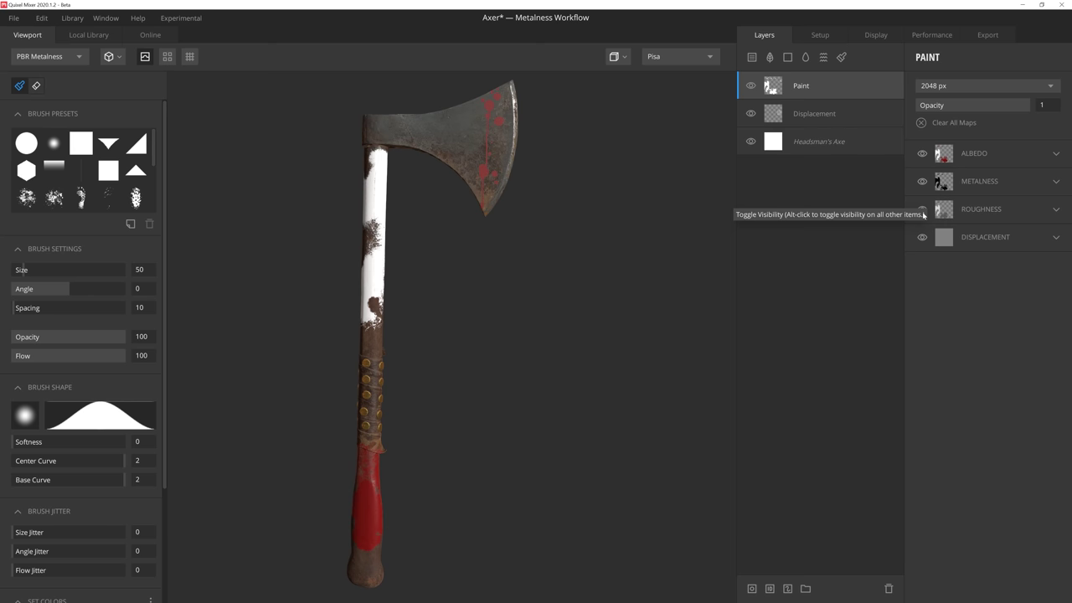
left_click(1056, 154)
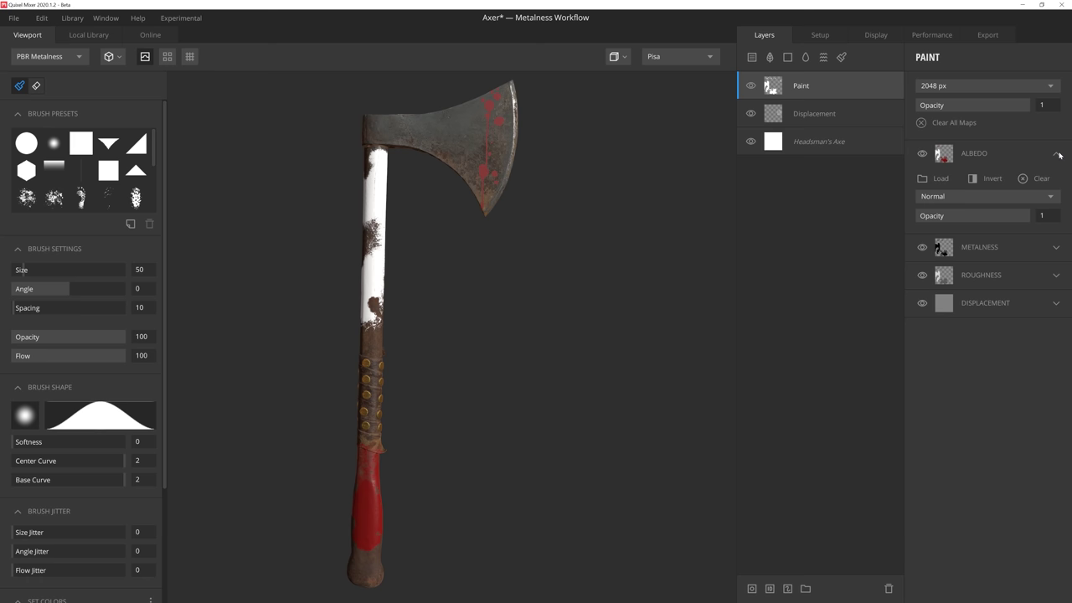
- Set the Albedo paint blend mode to Overlay
left_click(1016, 198)
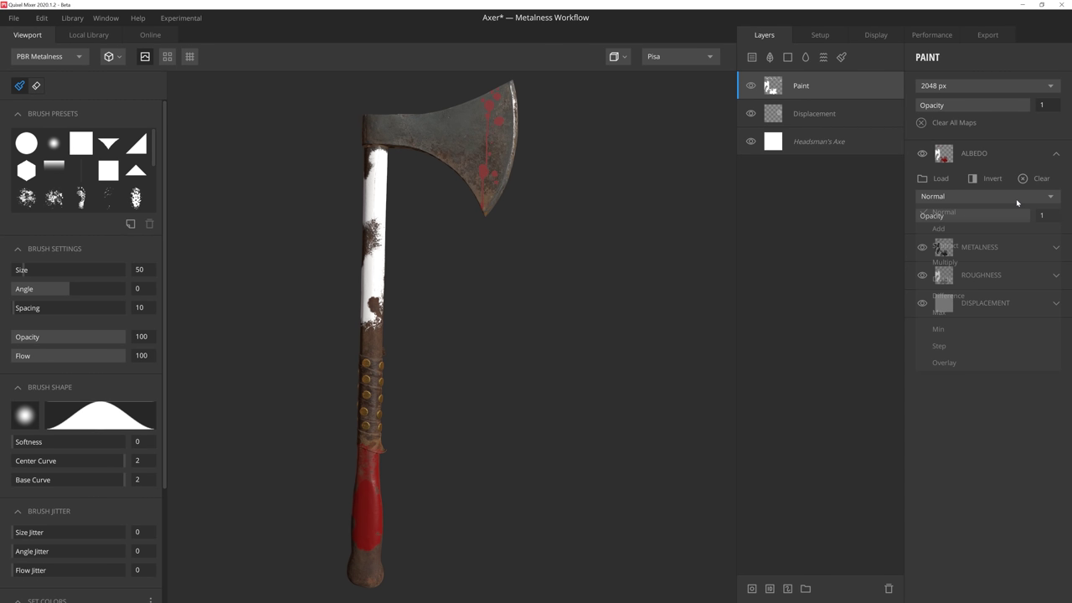
left_click(945, 362)
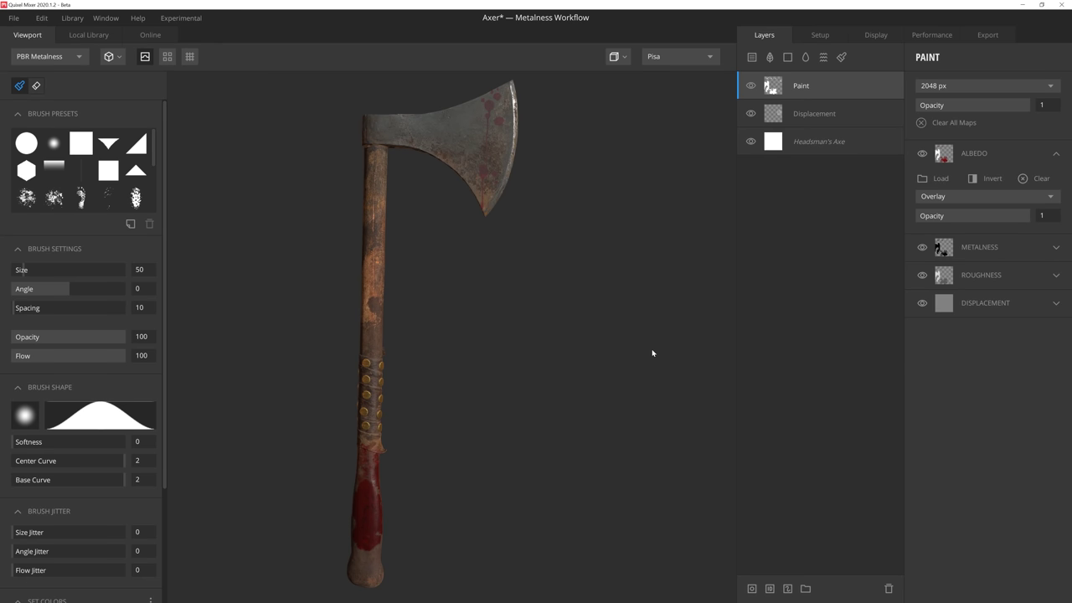
left_click_drag(652, 353, 543, 359, "alt")
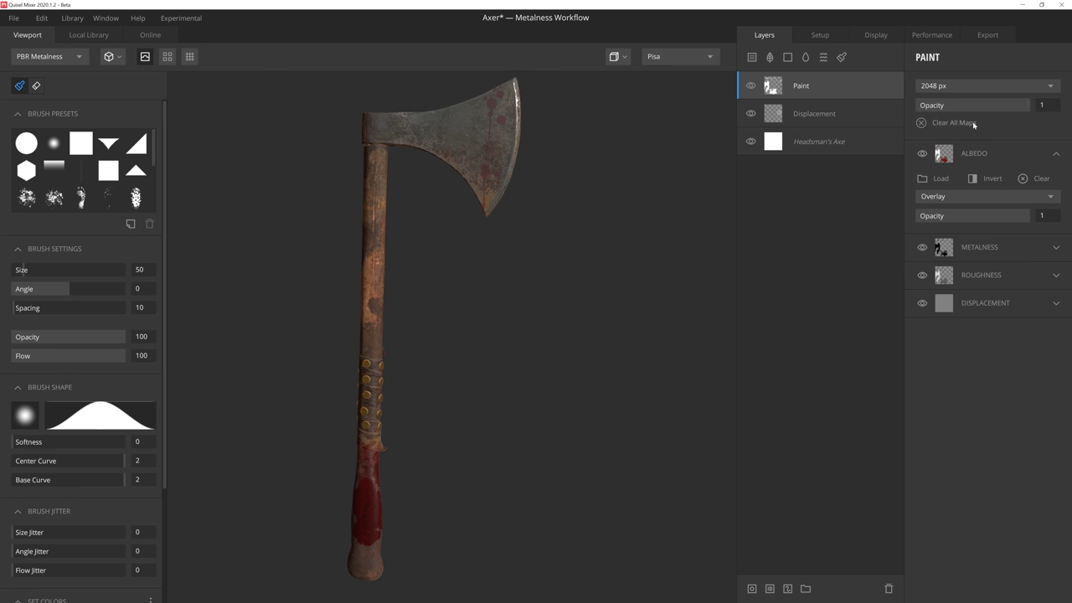
- Lower the Albedo map opacity and toggle Invert on and back off
mouse_move(1029, 216)
left_mouse_down()
mouse_move(906, 218)
mouse_move(1032, 217)
left_mouse_up()
left_click(972, 179)
left_click(972, 179)
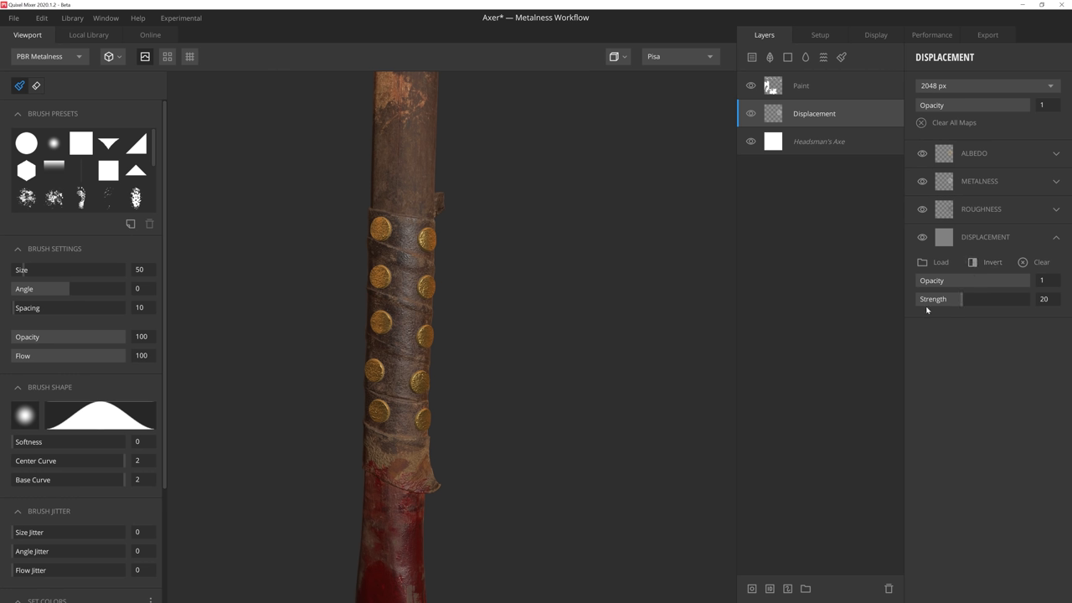
- Raise displacement strength to about 33.33 and invert it so the axe's studs look recessed
left_click_drag(962, 301, 992, 303)
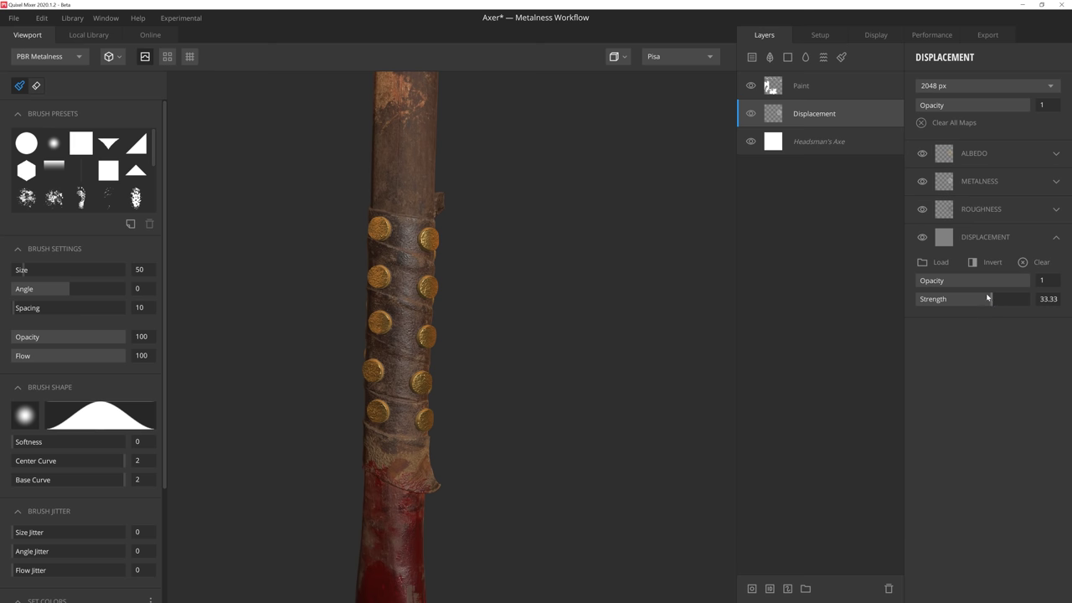
left_click(972, 262)
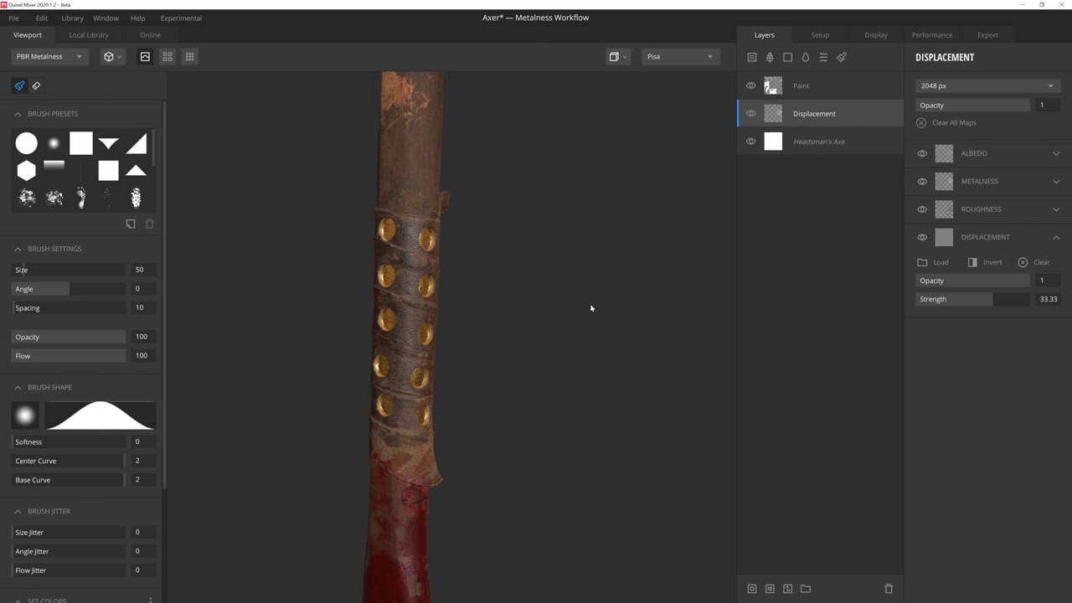
left_click_drag(590, 308, 617, 303)
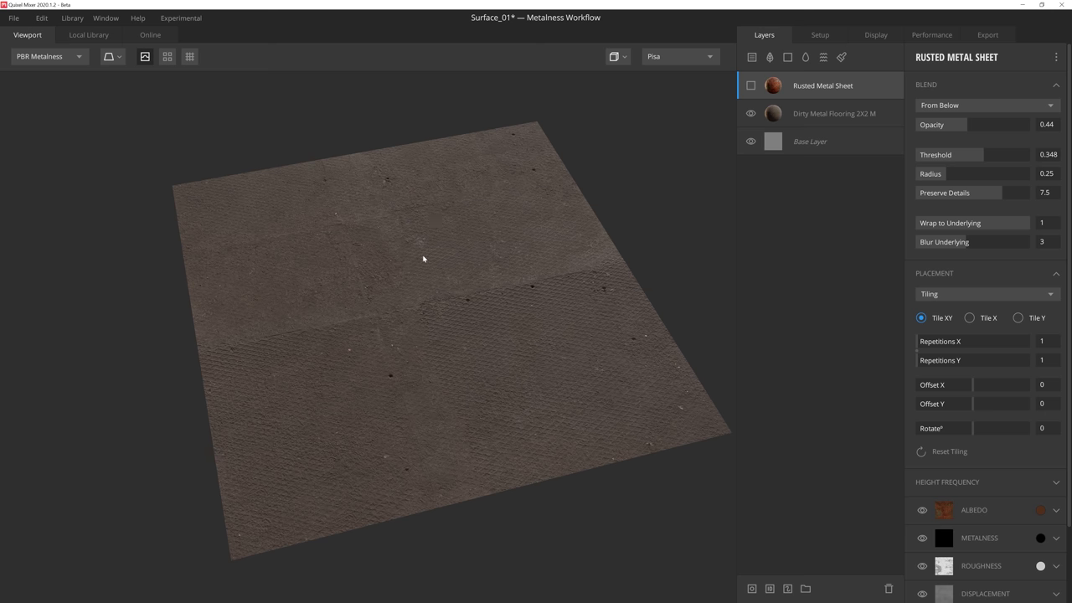
- Turn on the Rusted Metal Sheet layer's visibility and add a paint mask to it
left_click(751, 86)
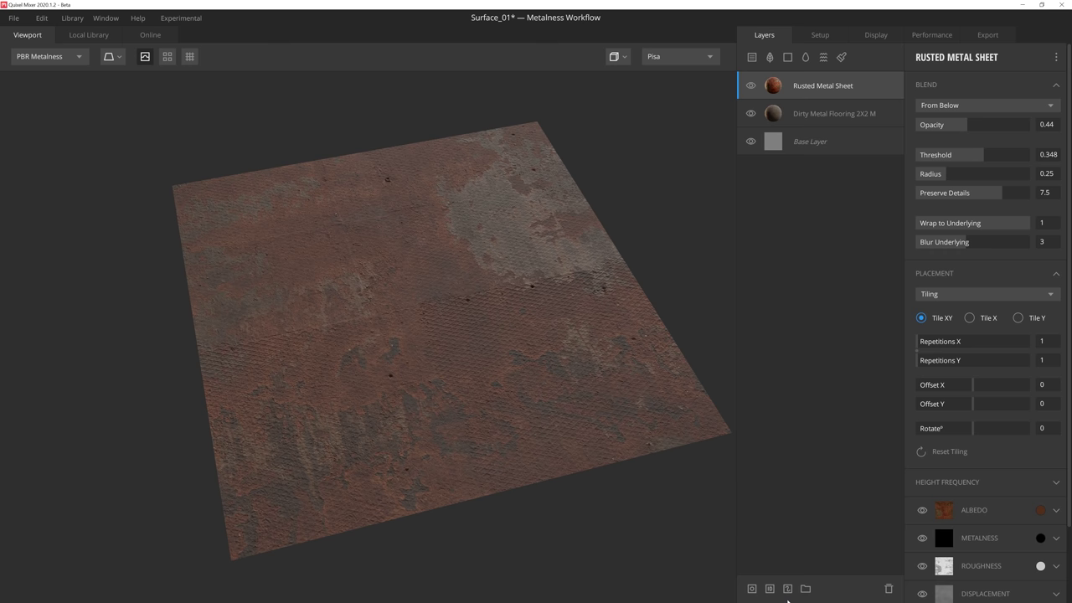
left_click(787, 588)
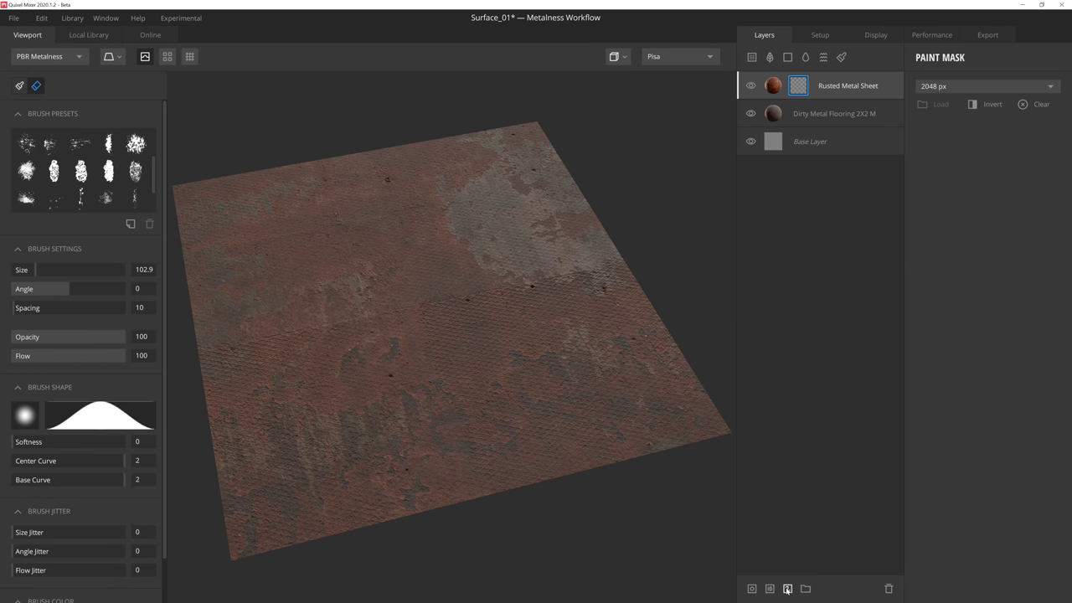
- Replace the Rusted Metal Sheet paint mask with a black mask that hides all rust
mouse_move(437, 274)
left_mouse_down()
mouse_move(502, 215)
mouse_move(570, 335)
mouse_move(329, 424)
left_mouse_up()
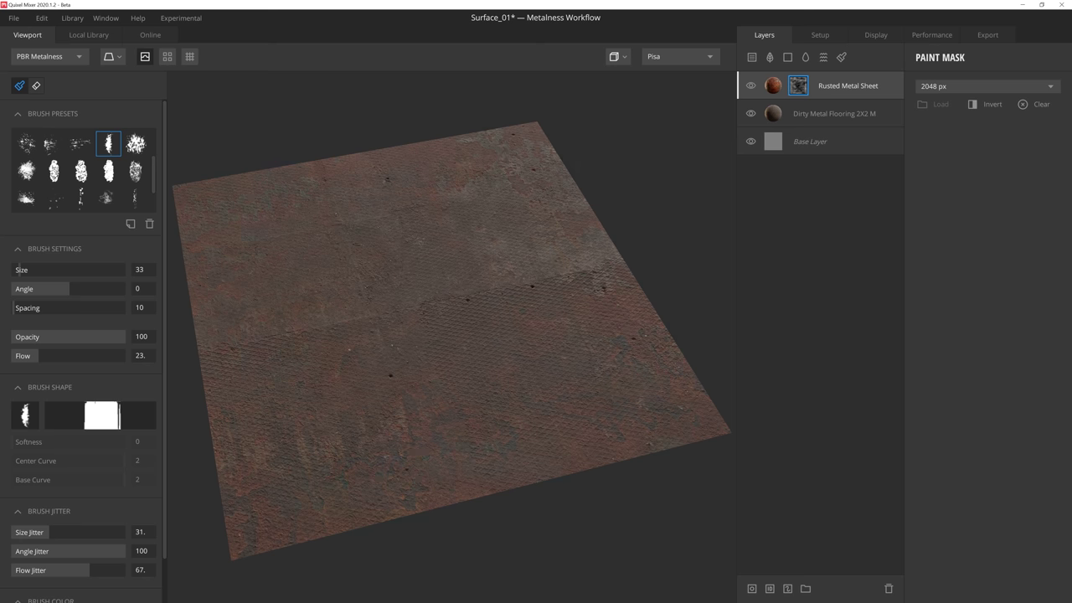
left_click(788, 590)
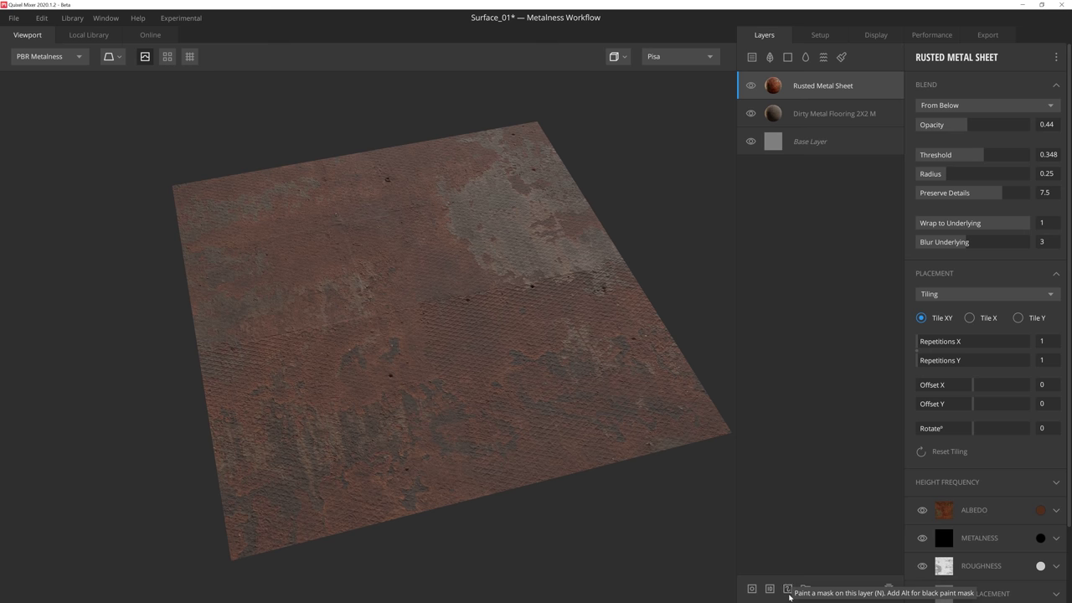
left_click(787, 591)
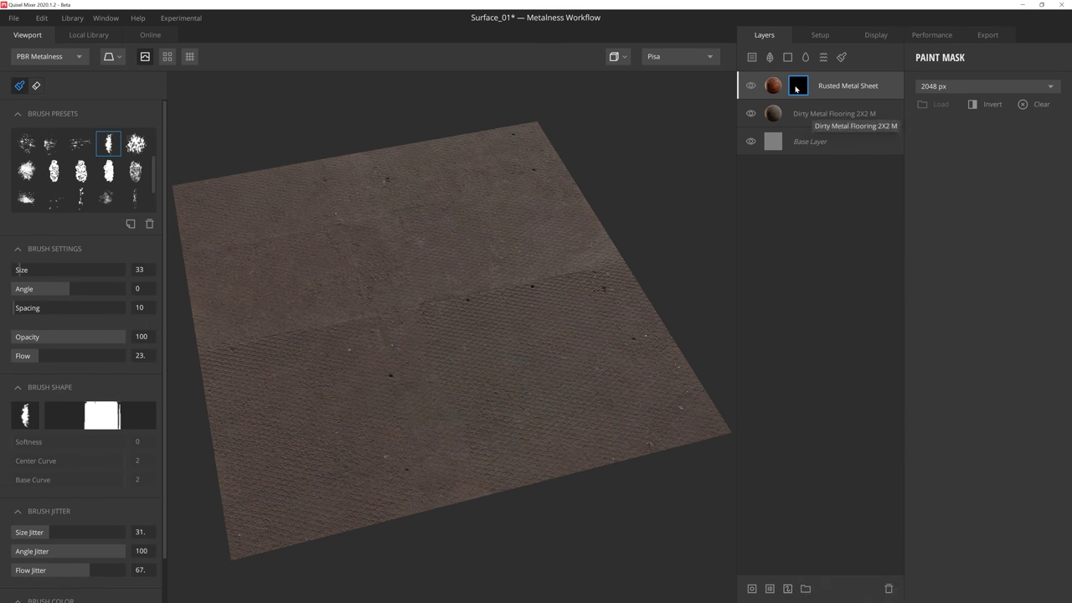
- Paint white patches to reveal rust on the floor, toggling brush colour between black and white
left_click_drag(251, 251, 377, 301)
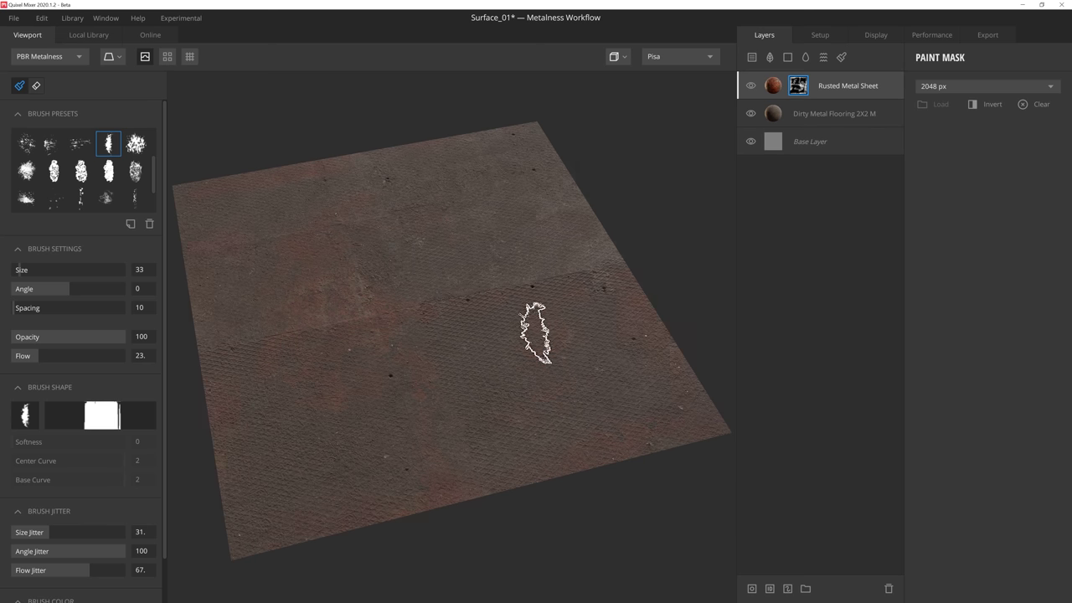
scroll(162, 117, "down", 1)
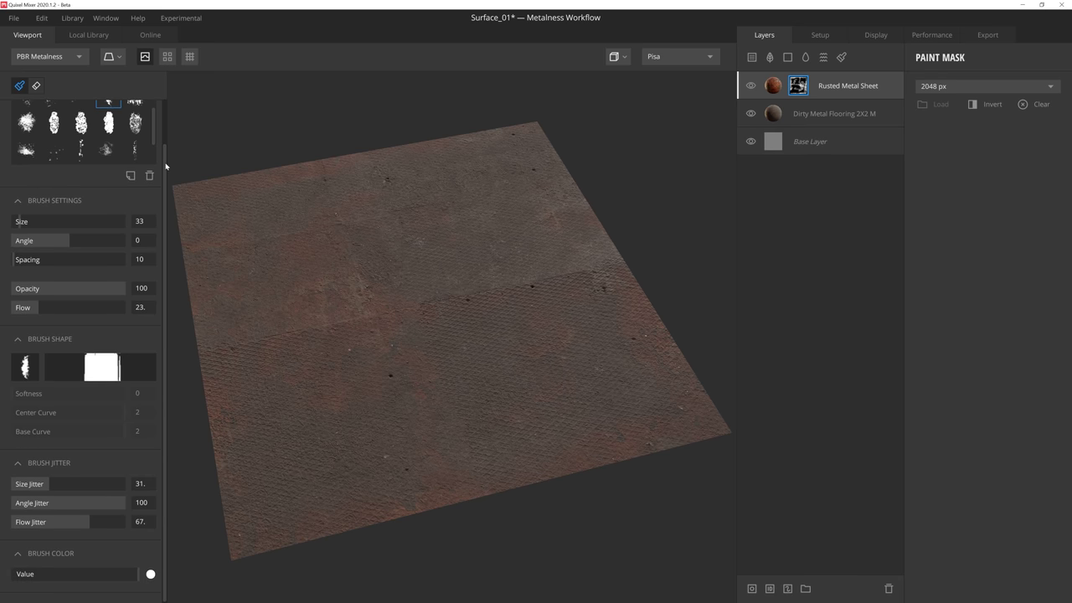
scroll(158, 112, "up", 1)
scroll(159, 193, "down", 1)
key("x")
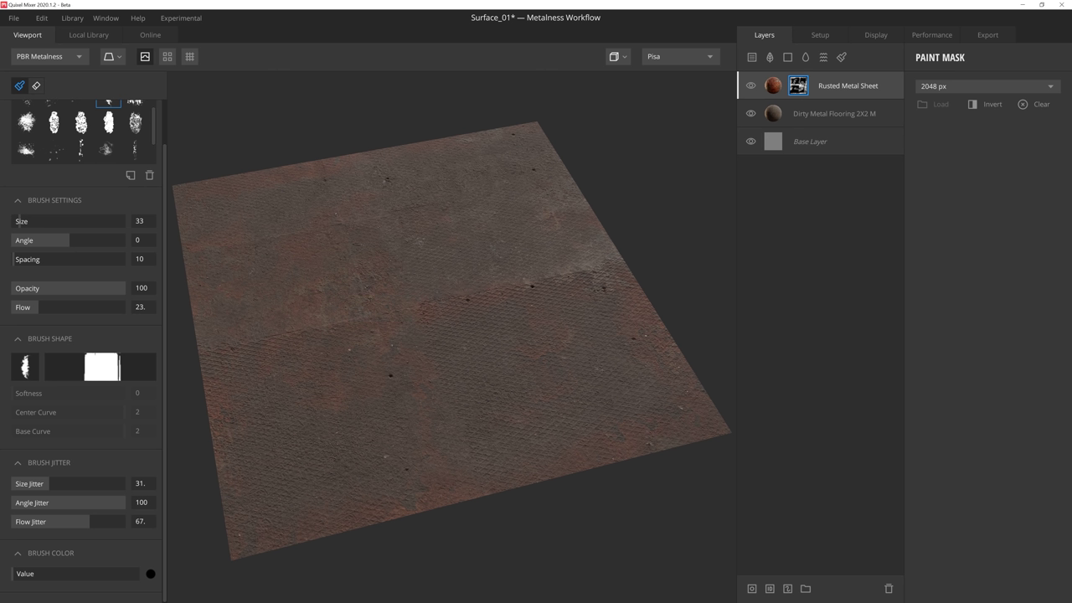
key("x")
key("x")
key("x")
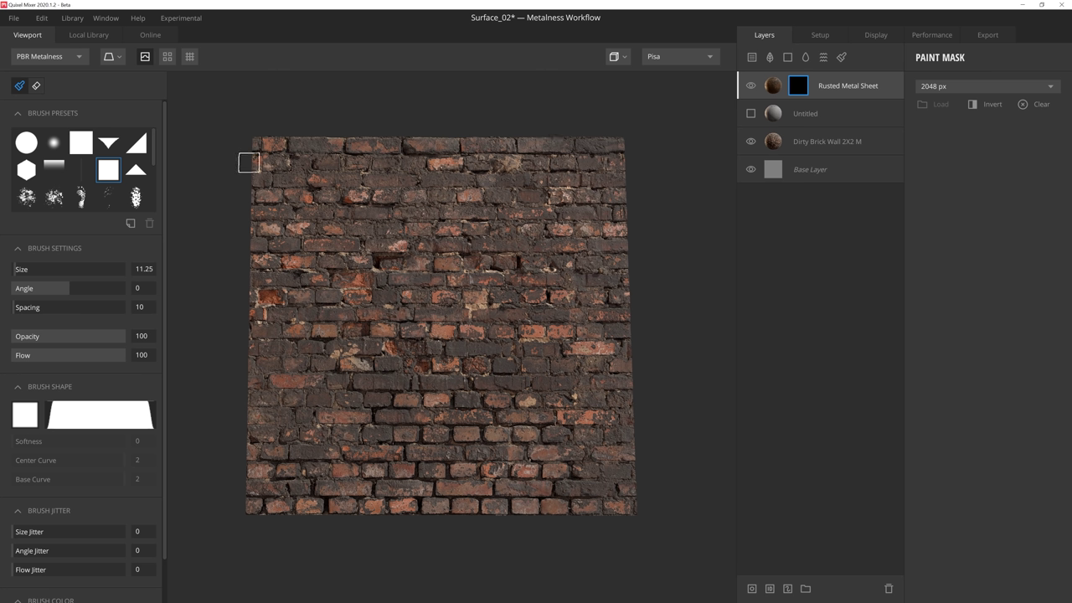
- Paint straight rusted metal strips along the wall's top and bottom edges and across the bricks
left_click_drag(248, 162, 626, 161)
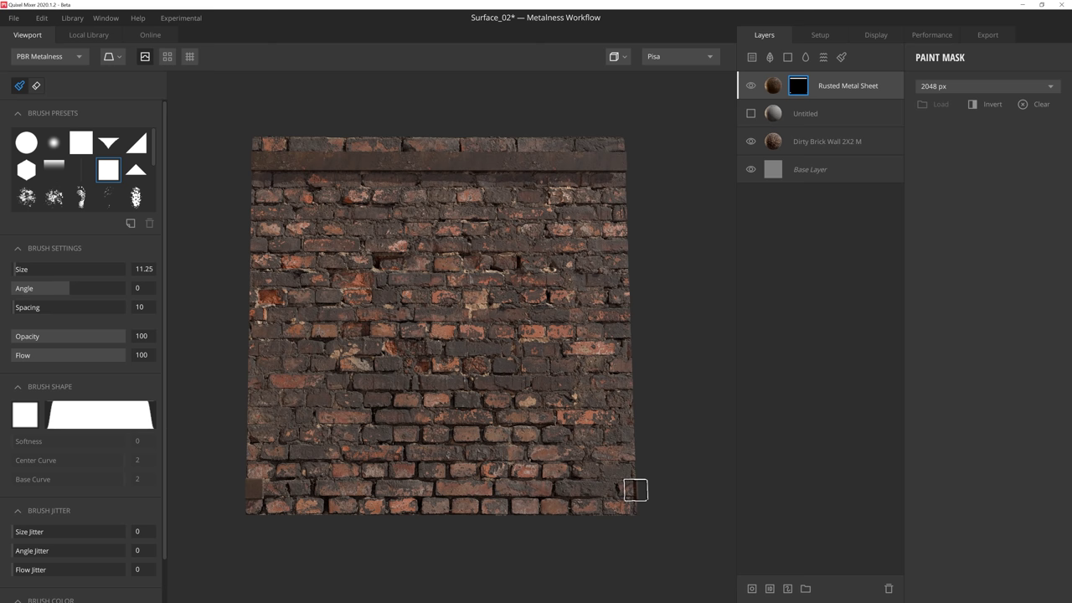
left_click(636, 490, "shift")
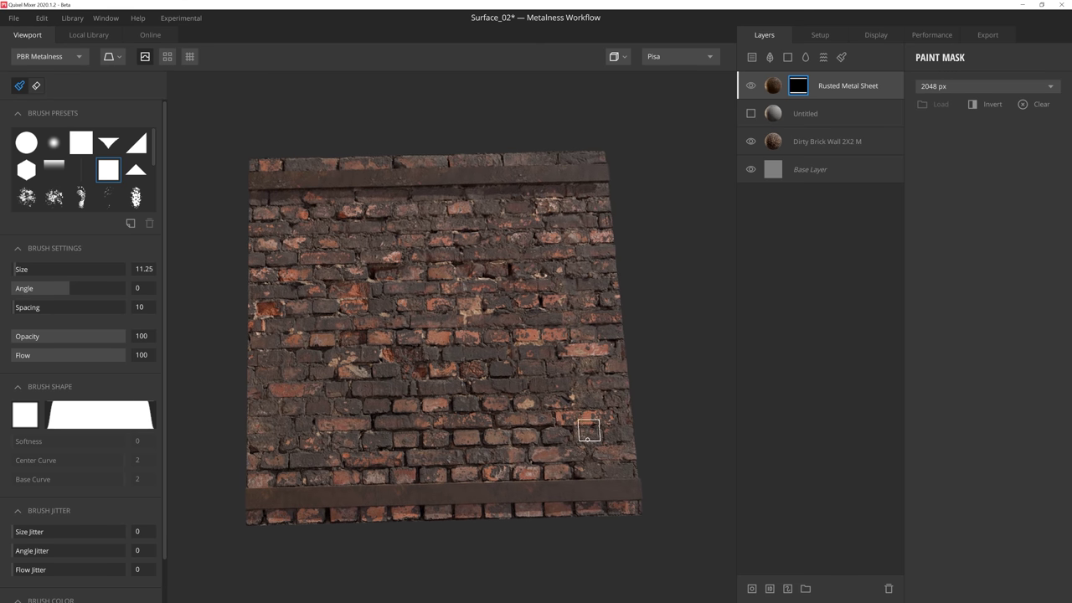
left_click_drag(588, 430, 617, 355, "alt")
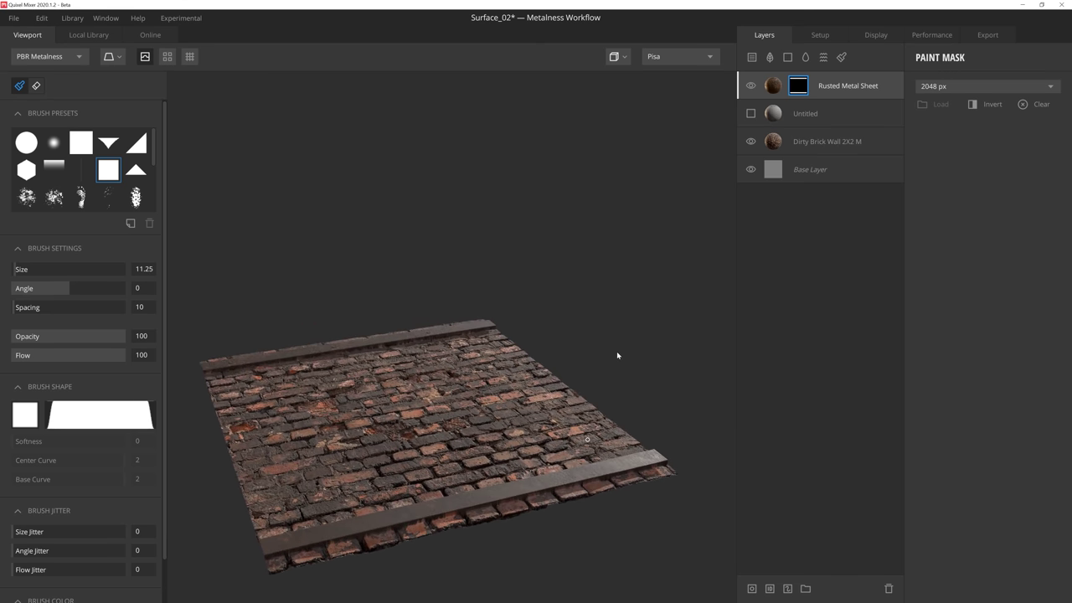
left_click_drag(617, 355, 436, 476, "alt")
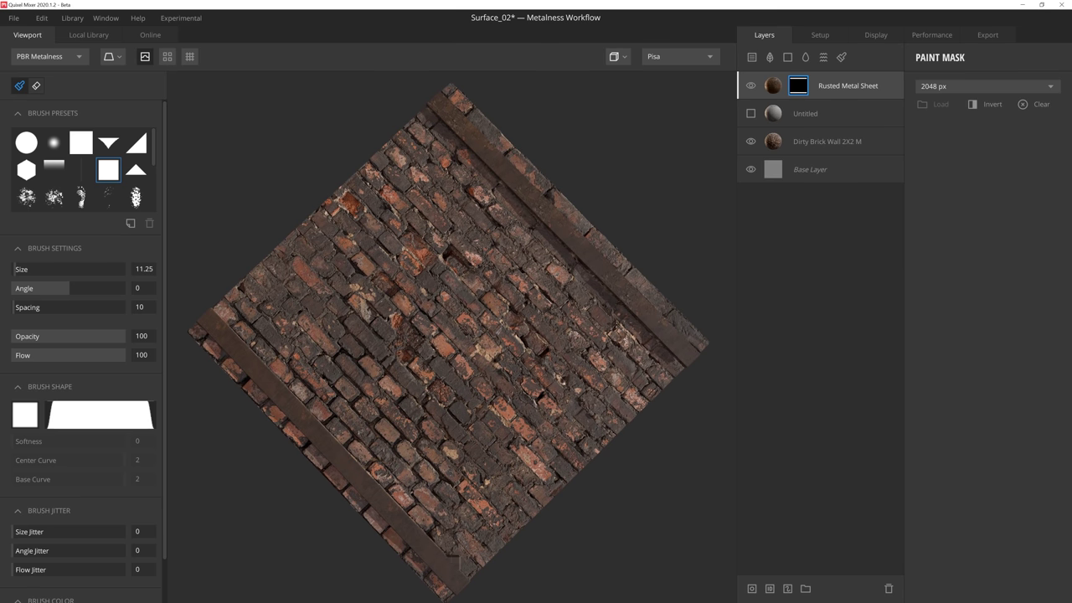
left_click_drag(449, 557, 449, 127)
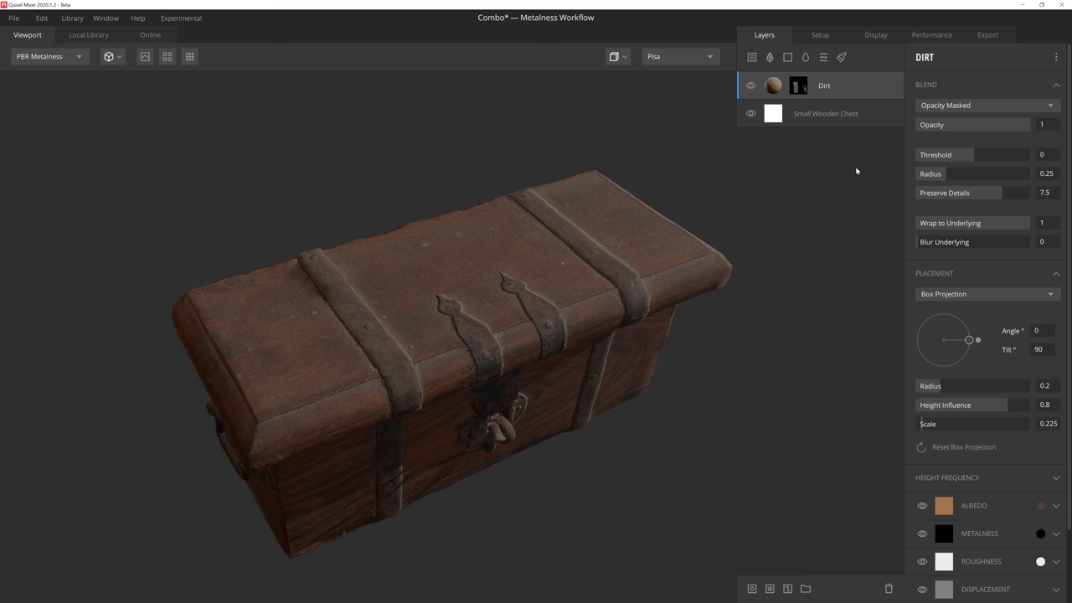
- Open the Dirt layer's mask stack and add a 2048 px paint mask
left_click(800, 85)
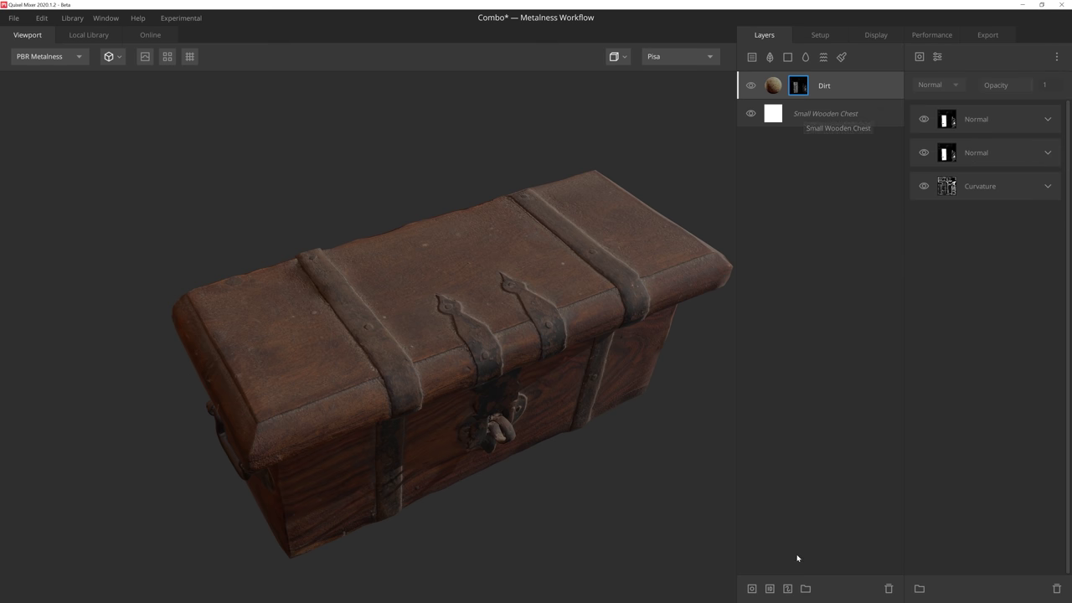
left_click(787, 588)
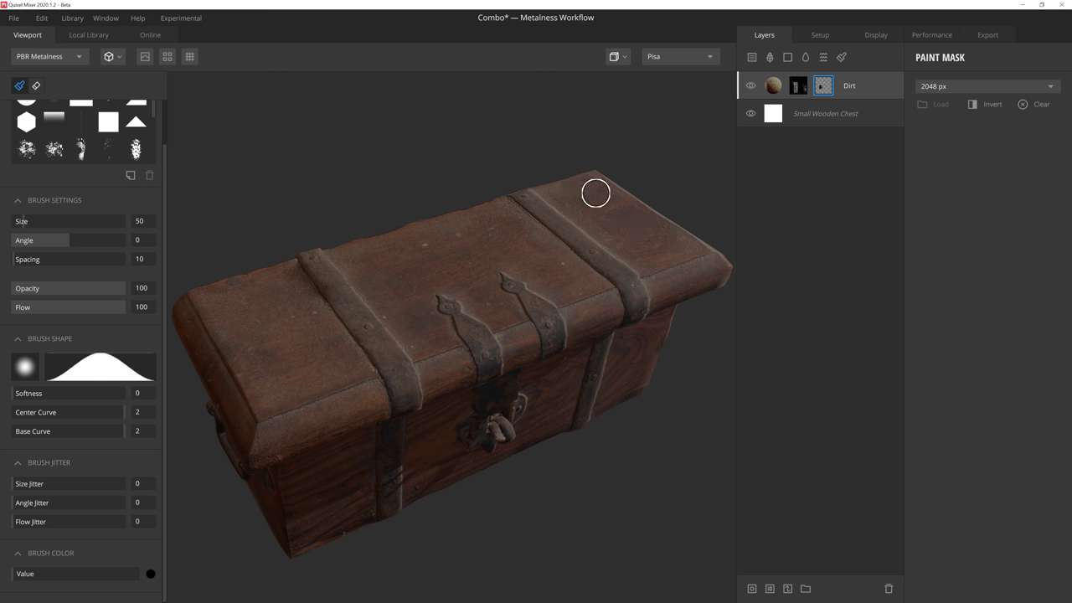
- Dab black at the lid's front-left, then paint a white dirt patch across the middle of the chest lid
left_click(266, 365)
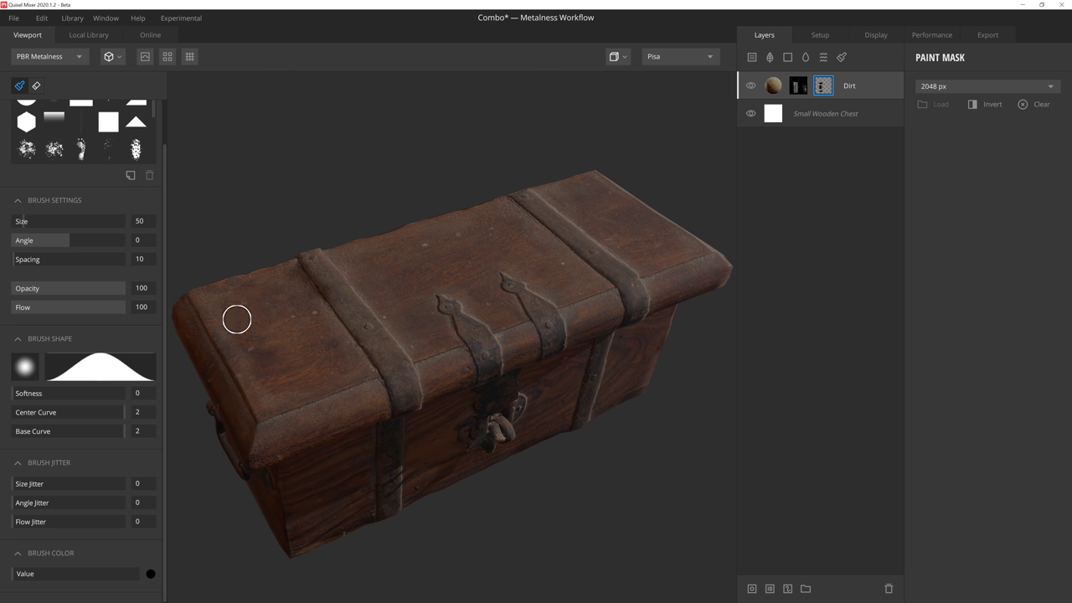
key("x")
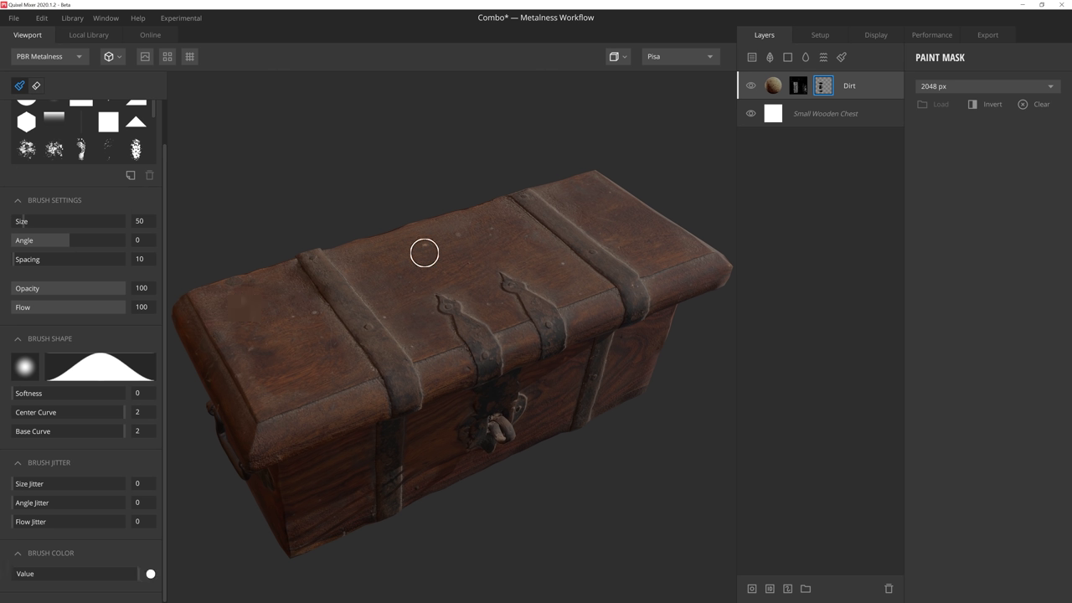
mouse_move(423, 248)
left_mouse_down()
mouse_move(504, 253)
mouse_move(505, 221)
mouse_move(438, 239)
mouse_move(480, 256)
mouse_move(494, 306)
mouse_move(432, 256)
mouse_move(392, 280)
mouse_move(373, 264)
mouse_move(480, 239)
left_mouse_up()
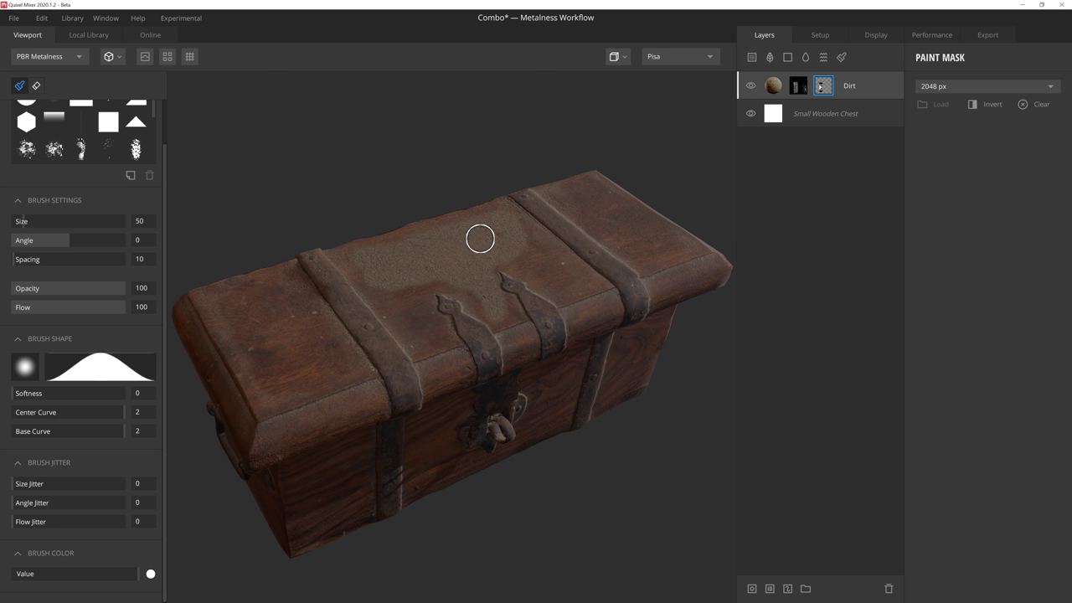
- Erase almost all of the dirt patch from the chest lid with a size 149.9 eraser
key("e")
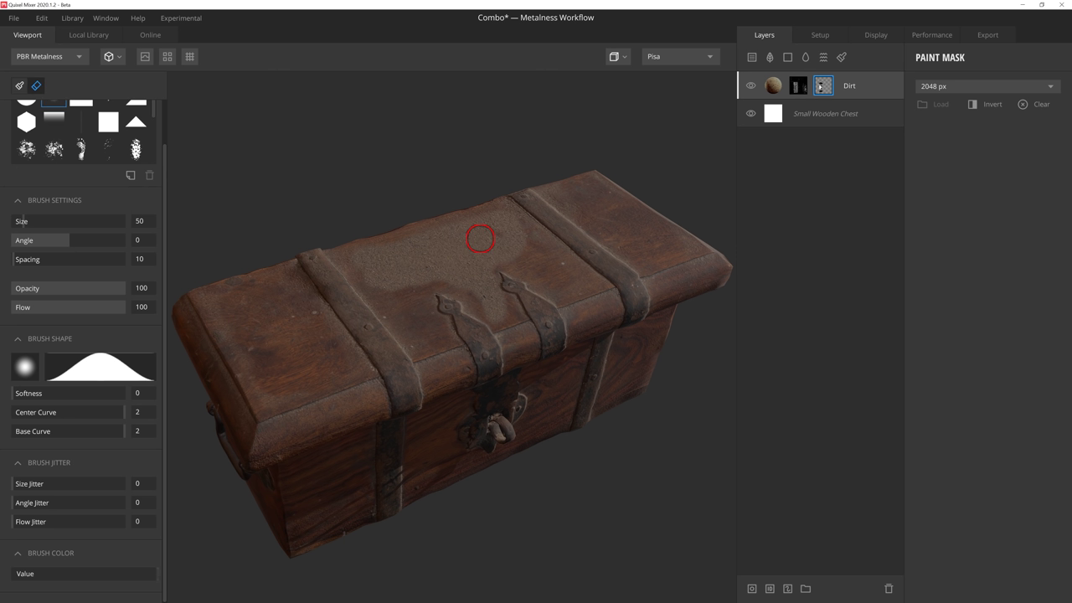
mouse_move(478, 240)
left_mouse_down()
mouse_move(442, 243)
mouse_move(501, 251)
mouse_move(496, 302)
mouse_move(482, 319)
mouse_move(436, 258)
mouse_move(349, 241)
left_mouse_up()
right_click_drag(350, 241, 235, 314, "ctrl")
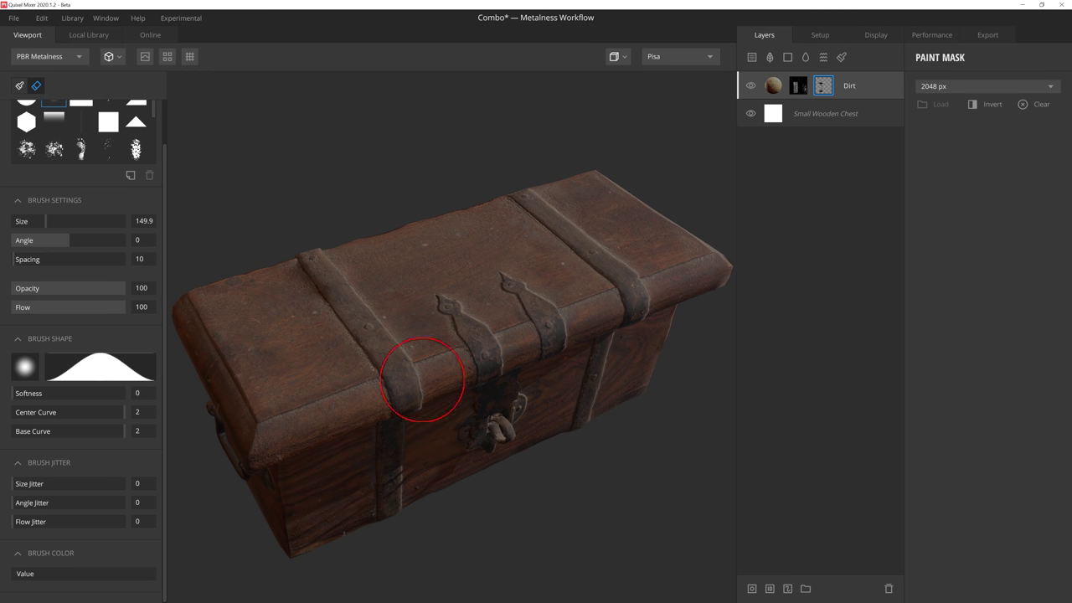